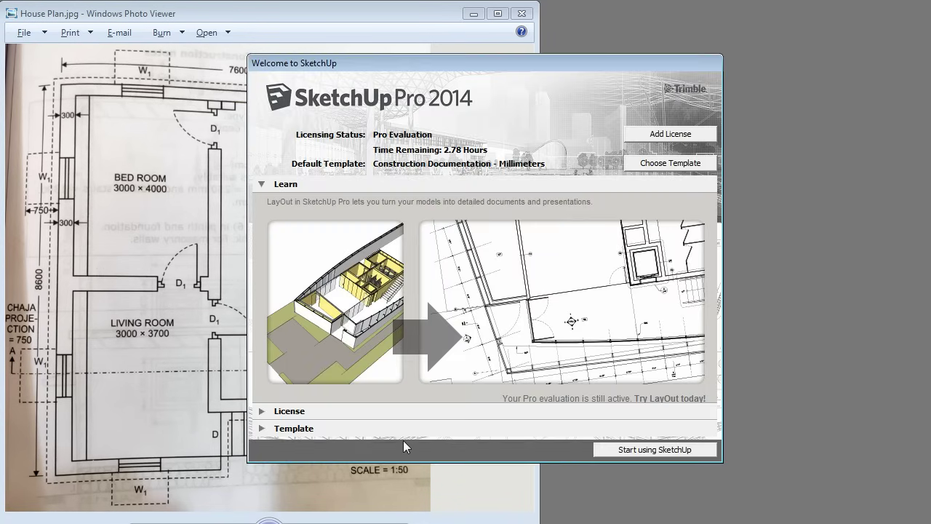
- Start a model with the Construction Documentation - Millimeters template and check the overall dimensions in House Plan.jpg
click(261, 429)
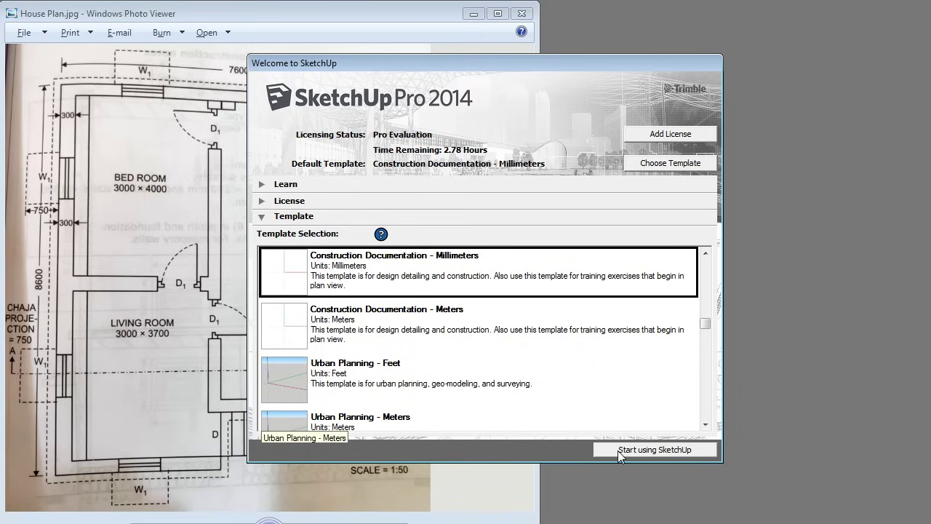
click(645, 451)
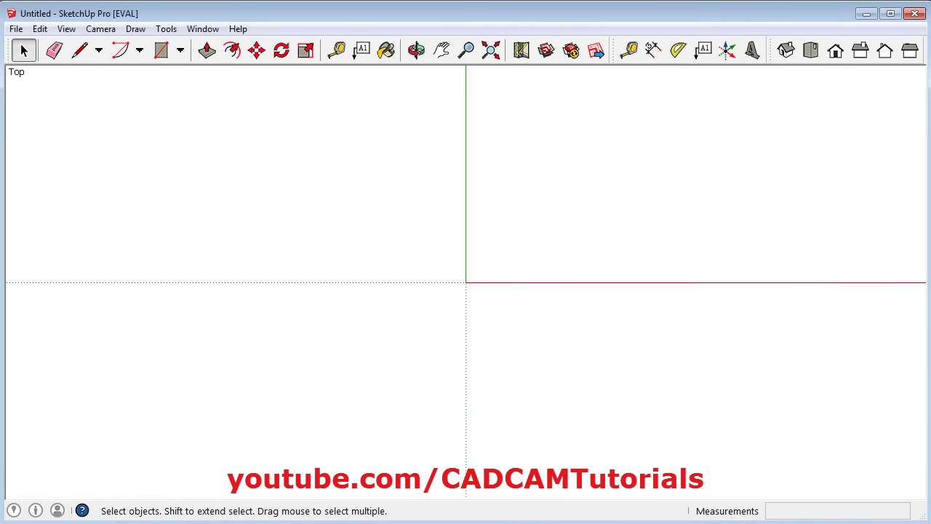
click(522, 520)
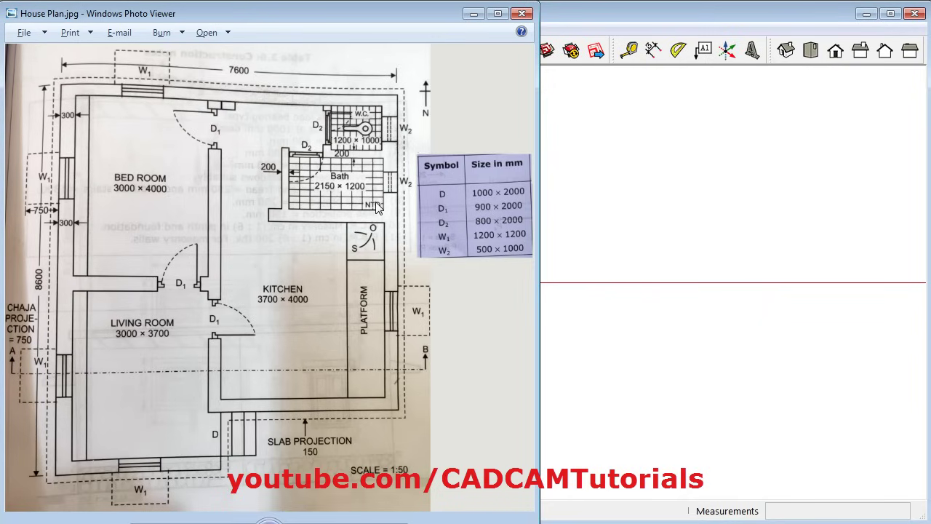
click(629, 315)
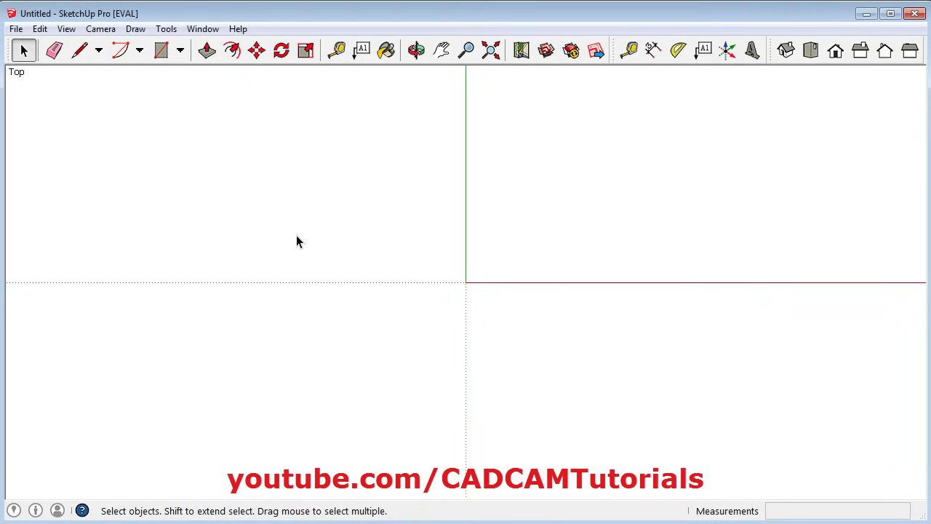
- Draw a 7600 by 8600 mm rectangle from the origin as the house's outer outline
click(161, 55)
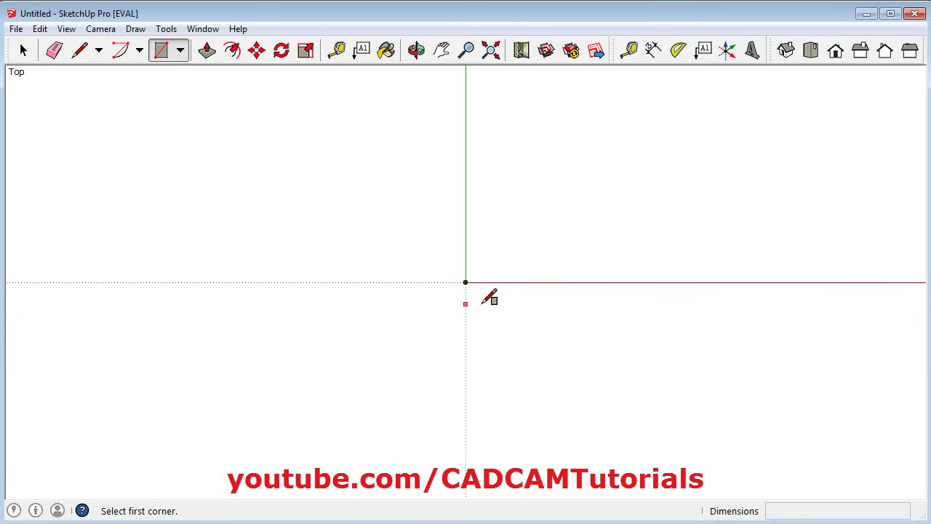
click(466, 281)
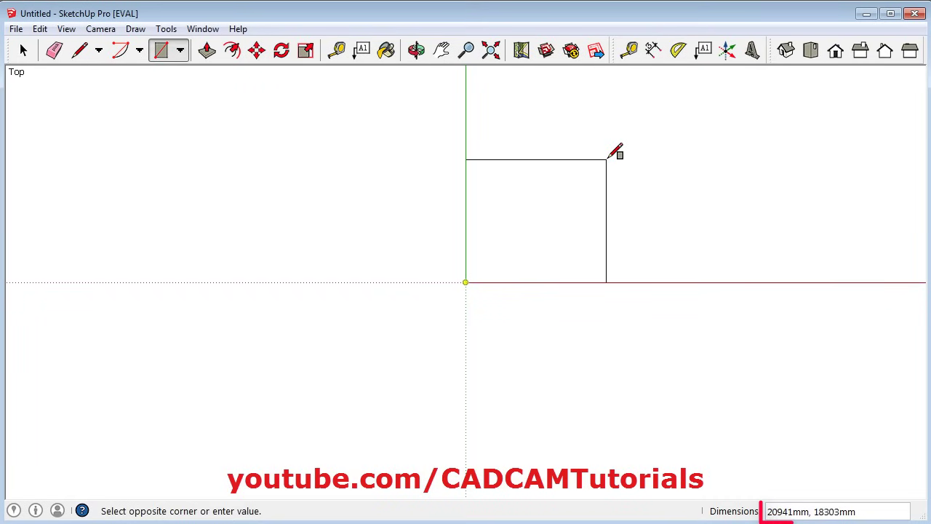
text(7600)
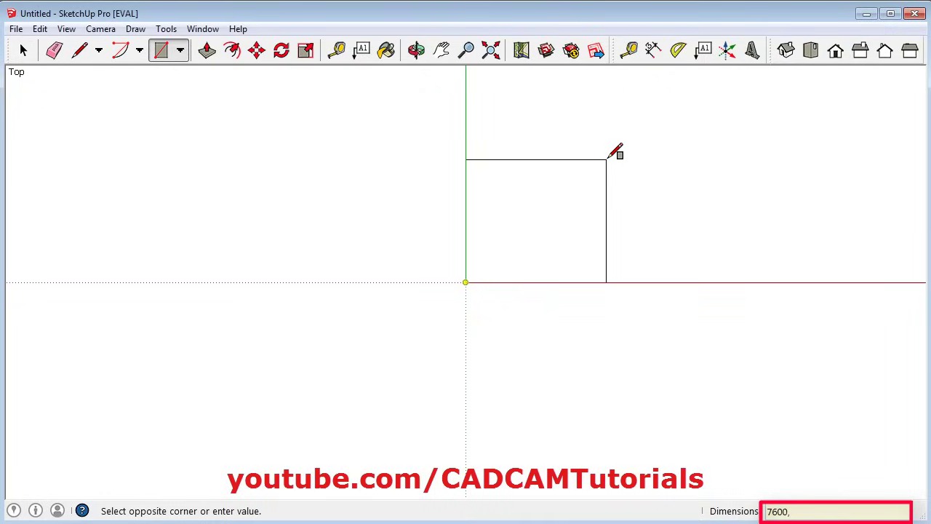
text(,8600)
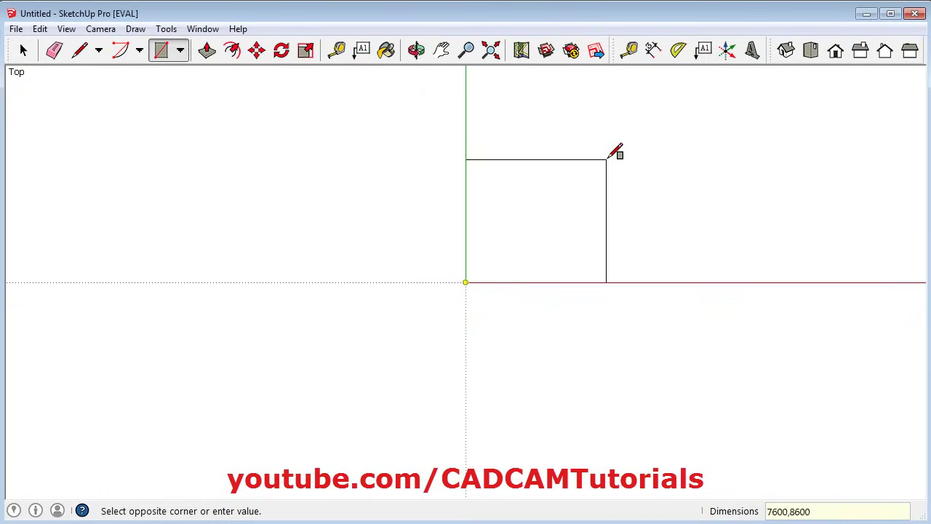
key(Return)
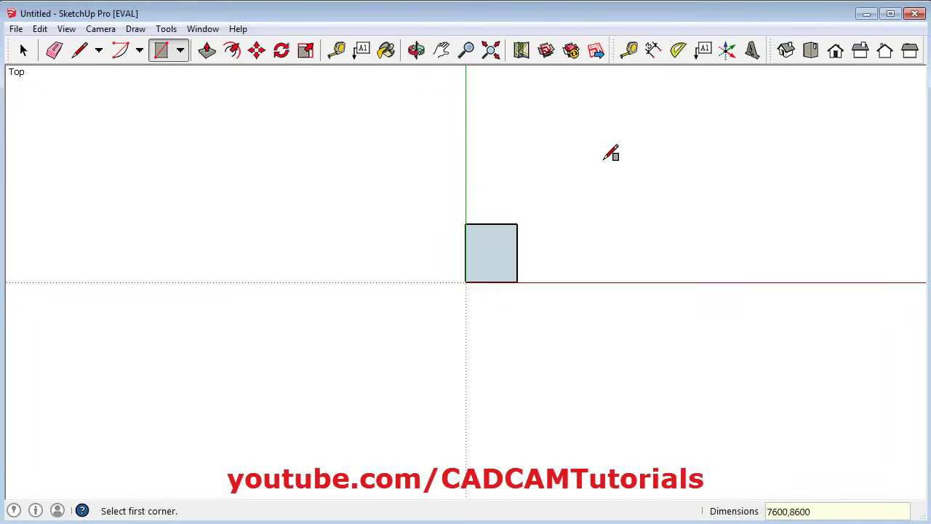
click(491, 50)
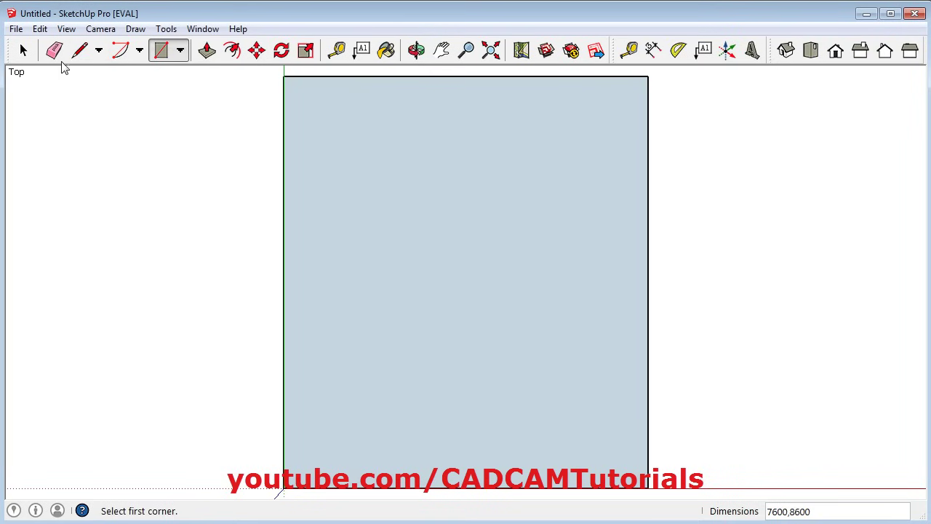
- Display the model with the Wireframe face style and set the camera to Parallel Projection
click(66, 29)
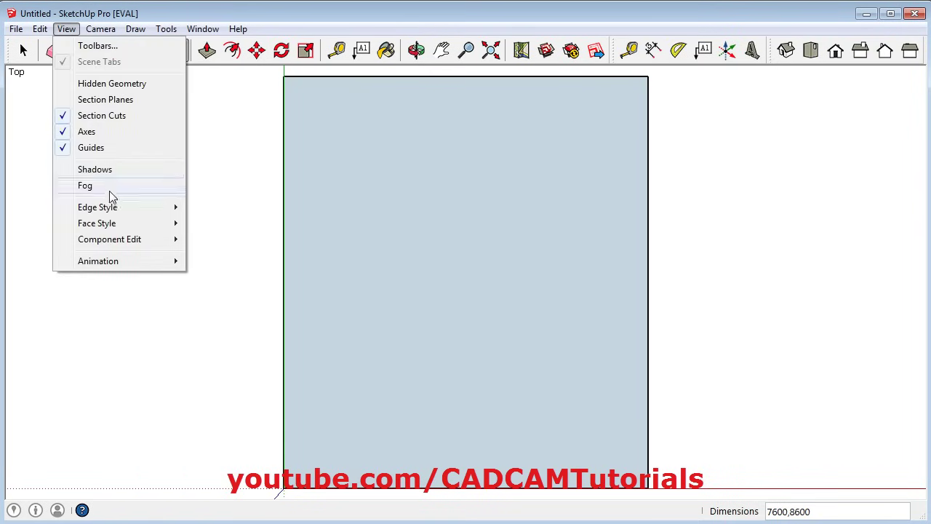
mouse_move(100, 227)
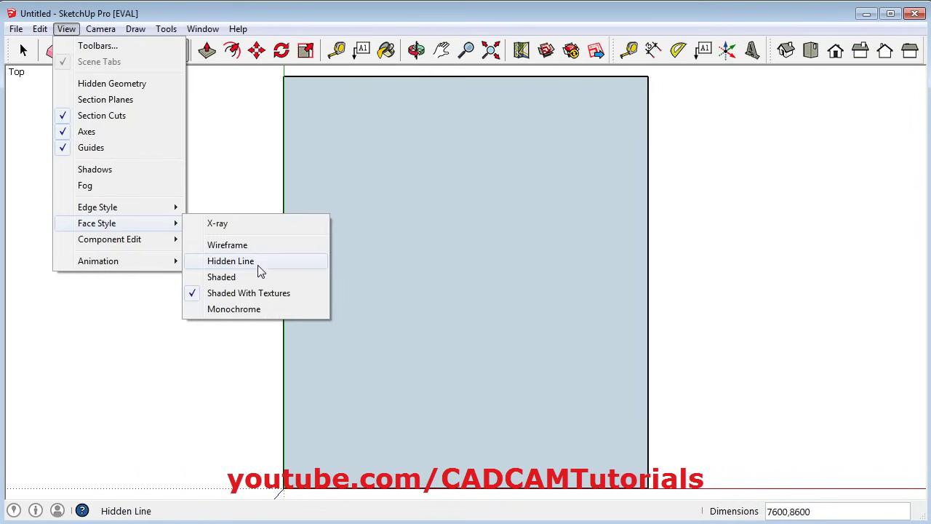
click(228, 247)
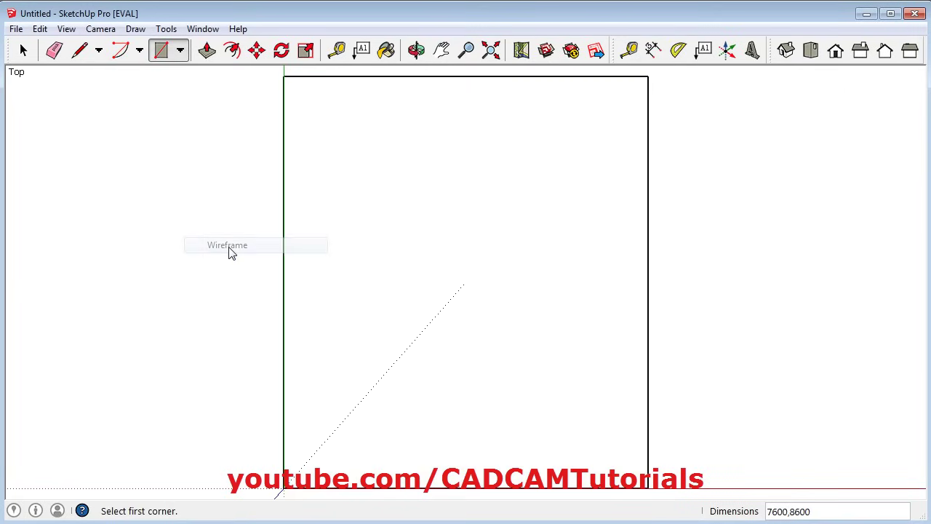
scroll(370, 343, up, 1)
scroll(370, 343, down, 3)
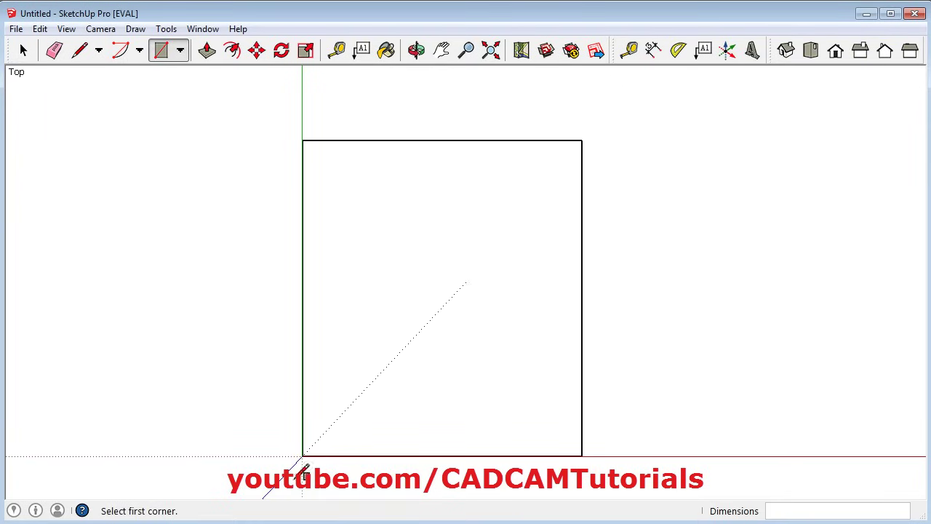
click(100, 29)
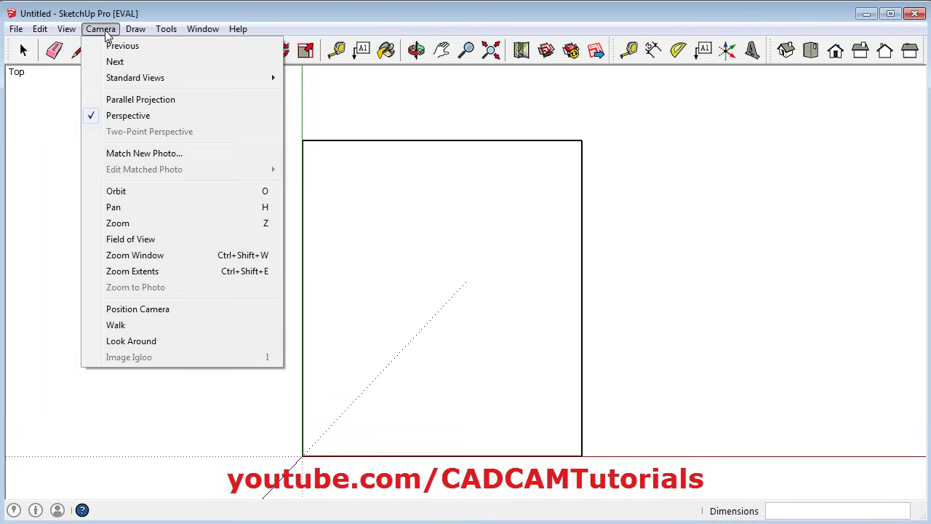
click(149, 105)
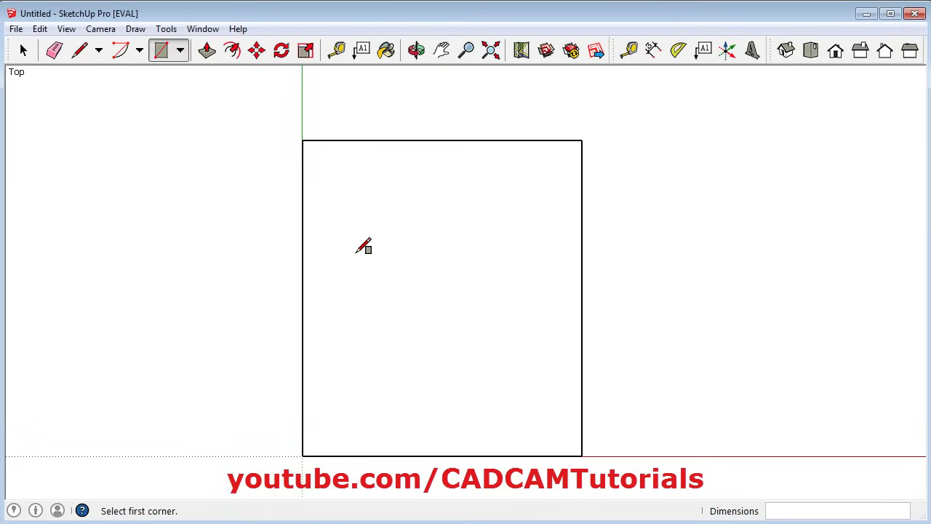
- Check the wall thickness in the house plan and offset the outer rectangle 300 mm inward
key(alt+Tab)
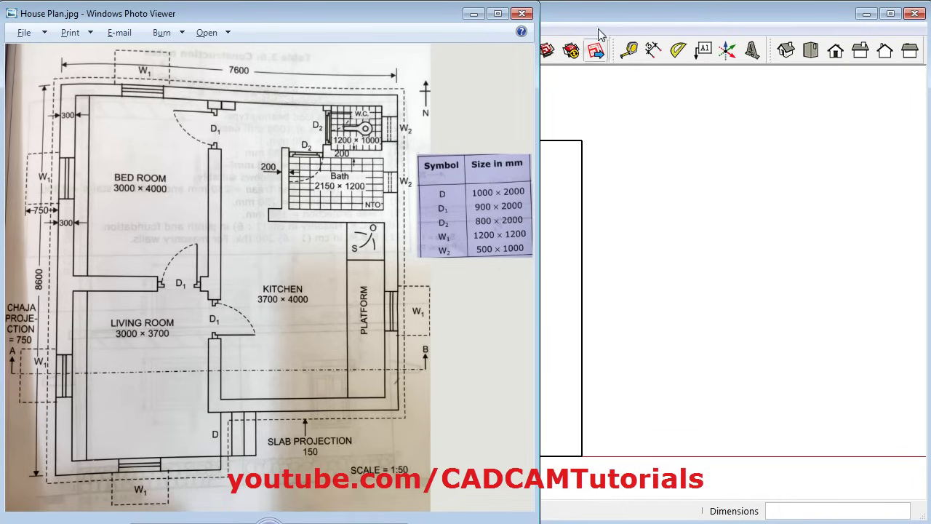
click(622, 16)
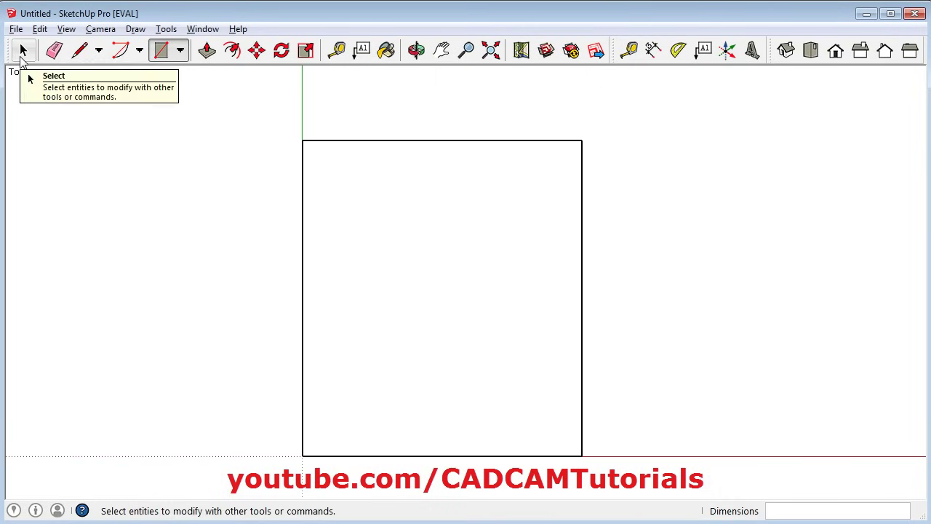
click(22, 53)
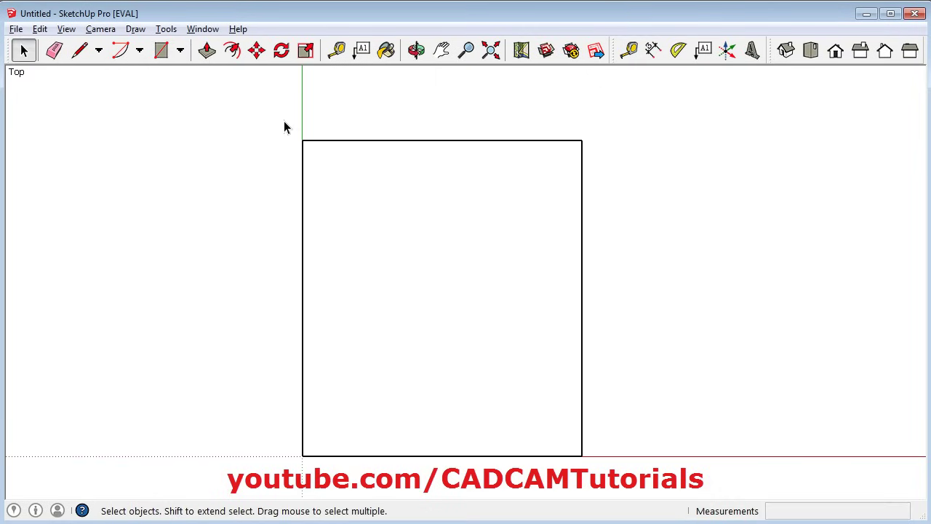
drag(280, 121, 622, 493)
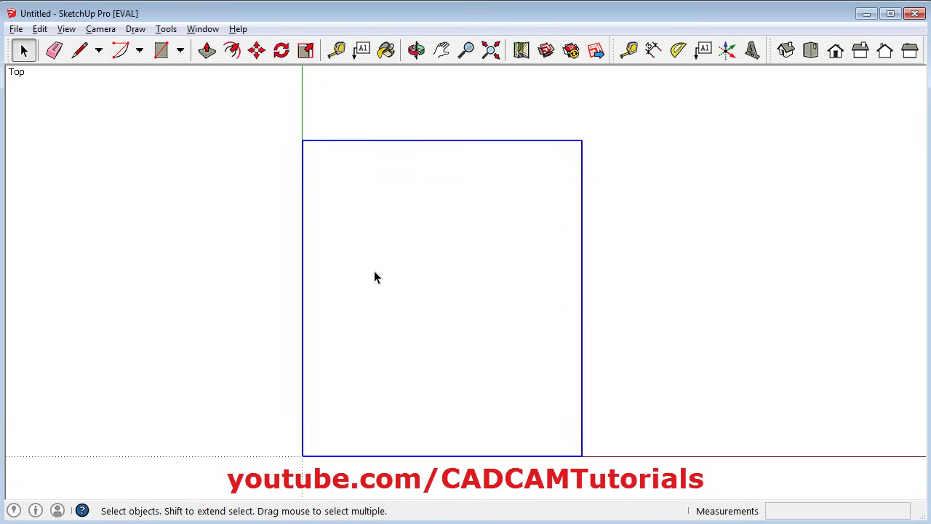
click(232, 53)
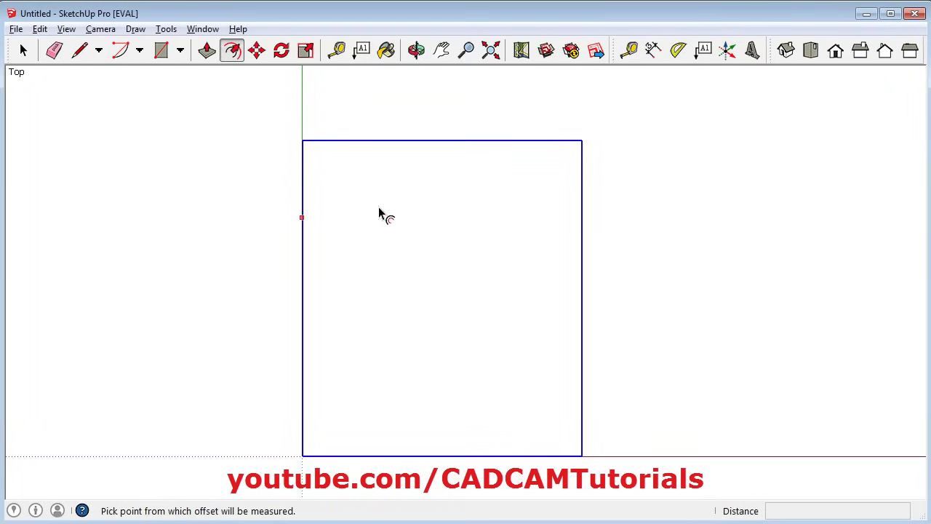
click(410, 147)
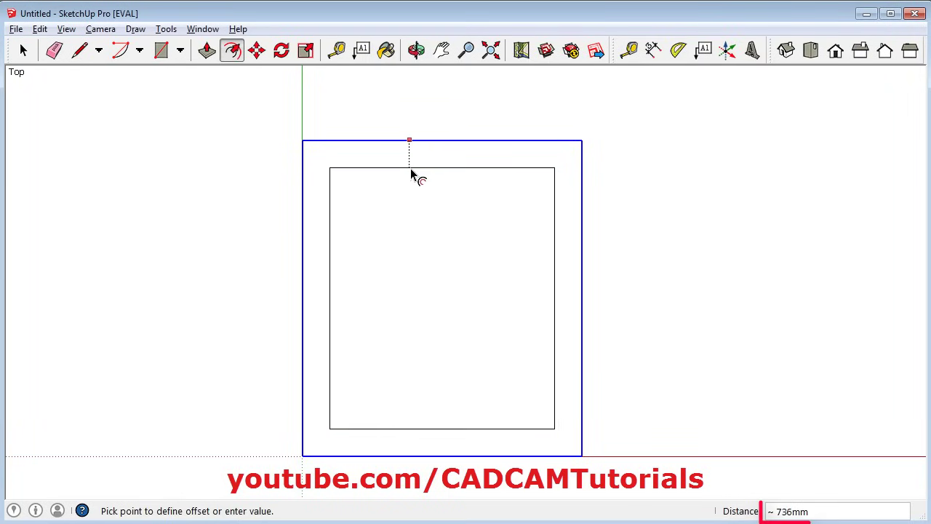
text(3)
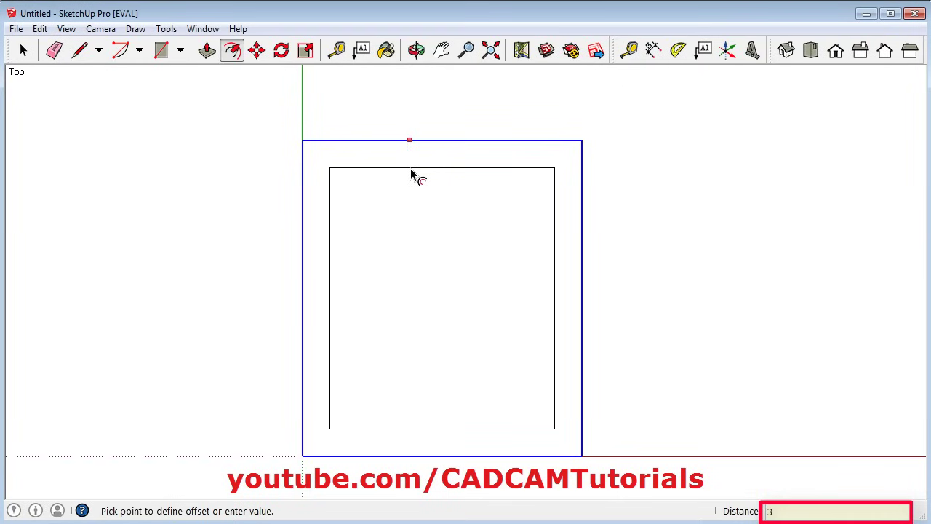
text(00)
key(Return)
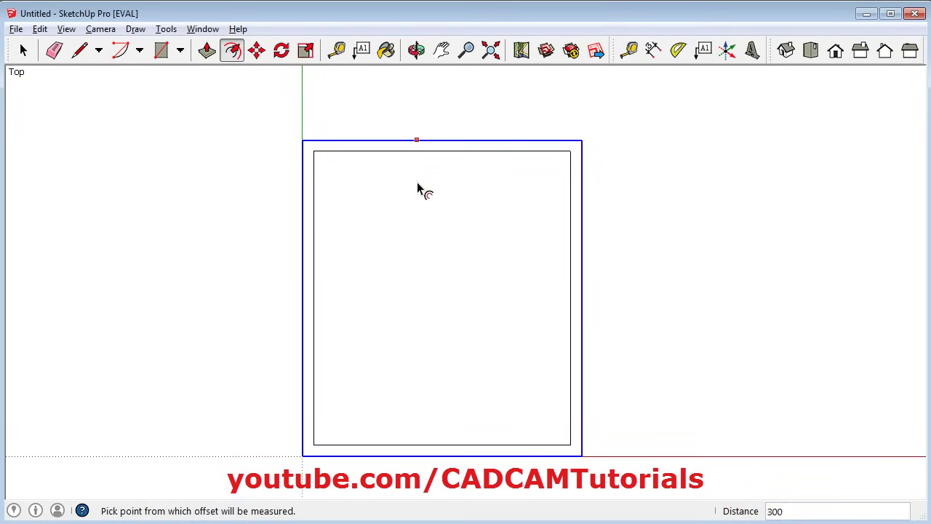
key(space)
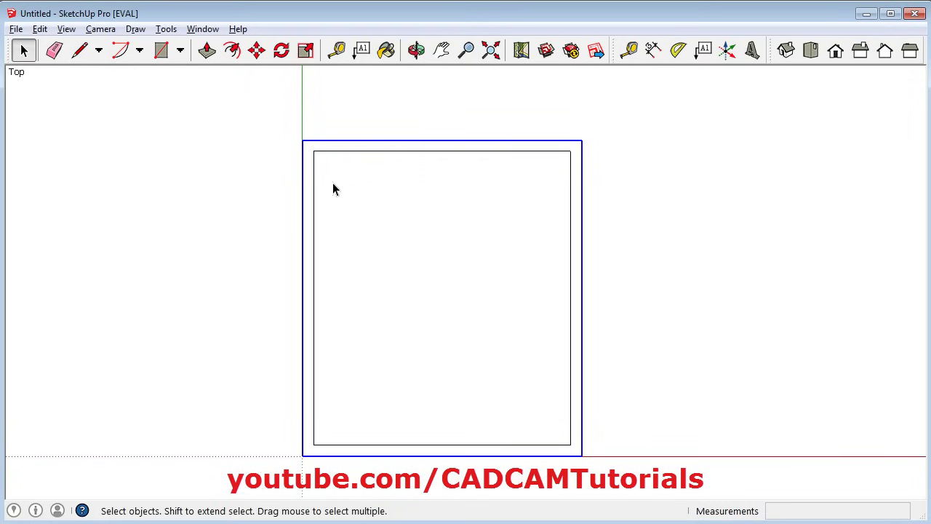
click(261, 188)
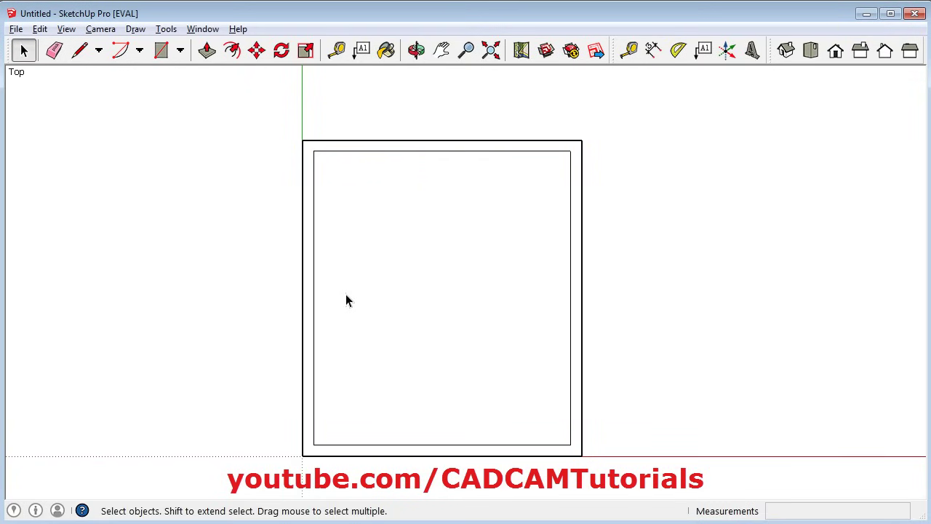
- Check the bedroom size in the house plan and place a vertical guide 3000 mm right of the left wall's inner edge
key(alt+Tab)
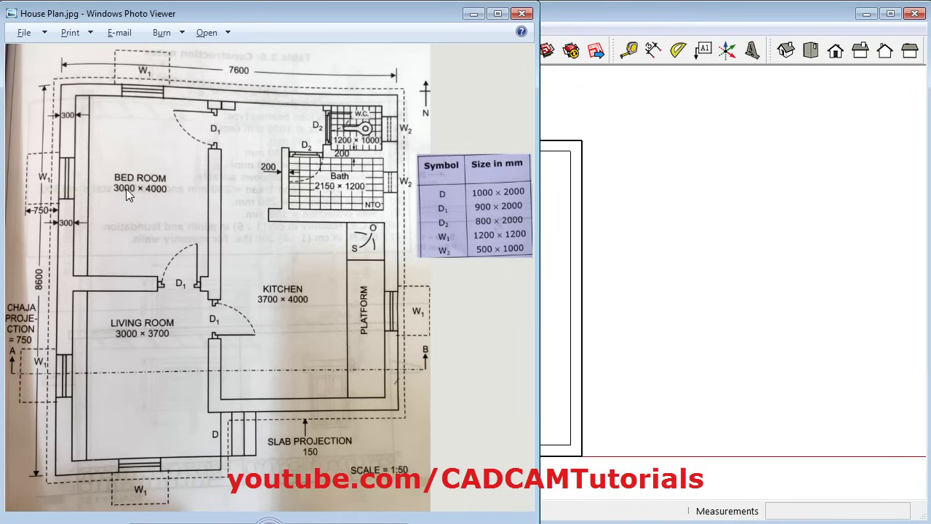
click(620, 22)
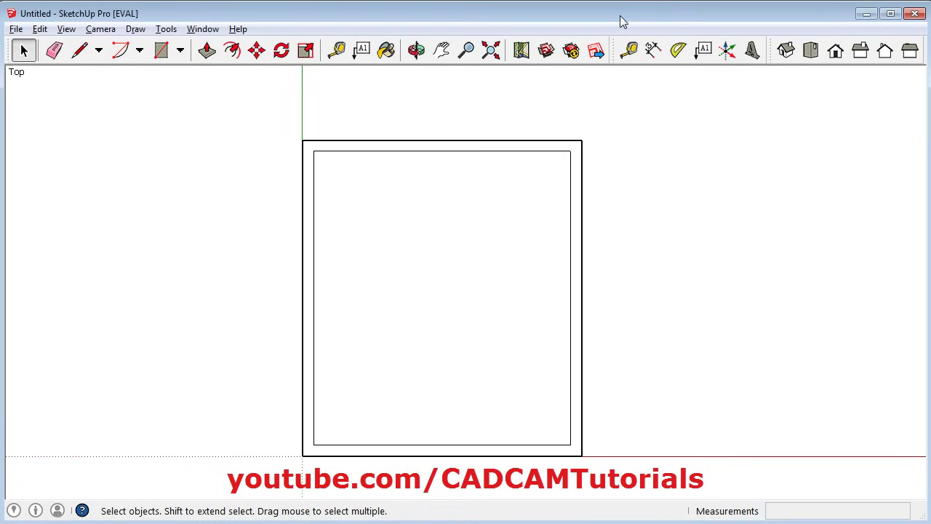
click(630, 52)
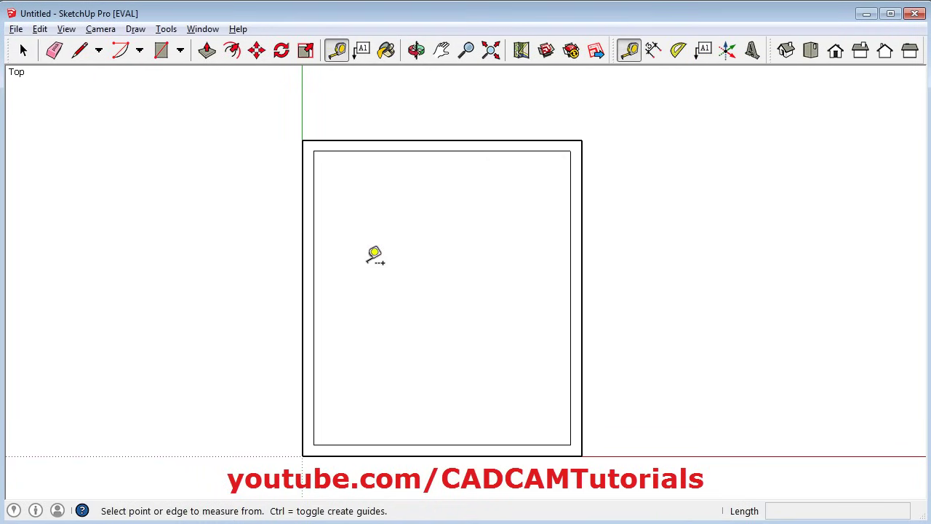
click(315, 269)
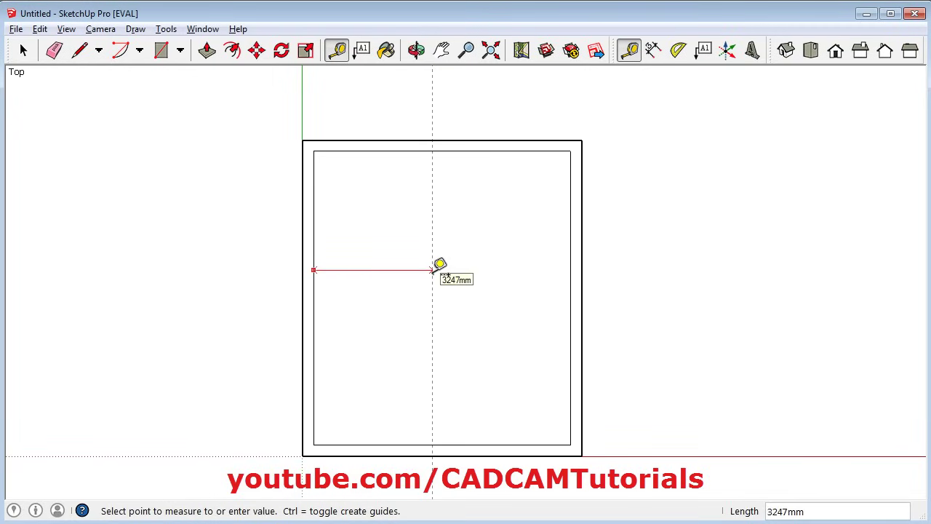
text(3000)
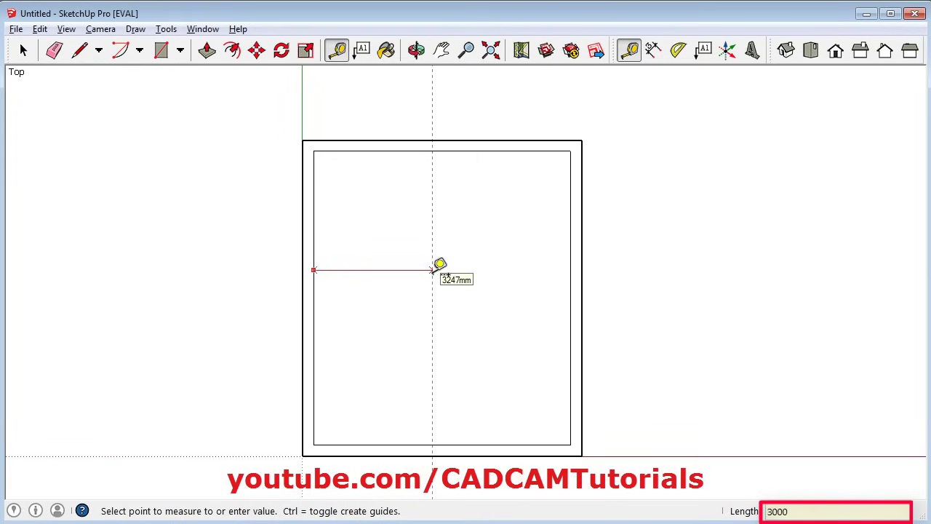
key(Return)
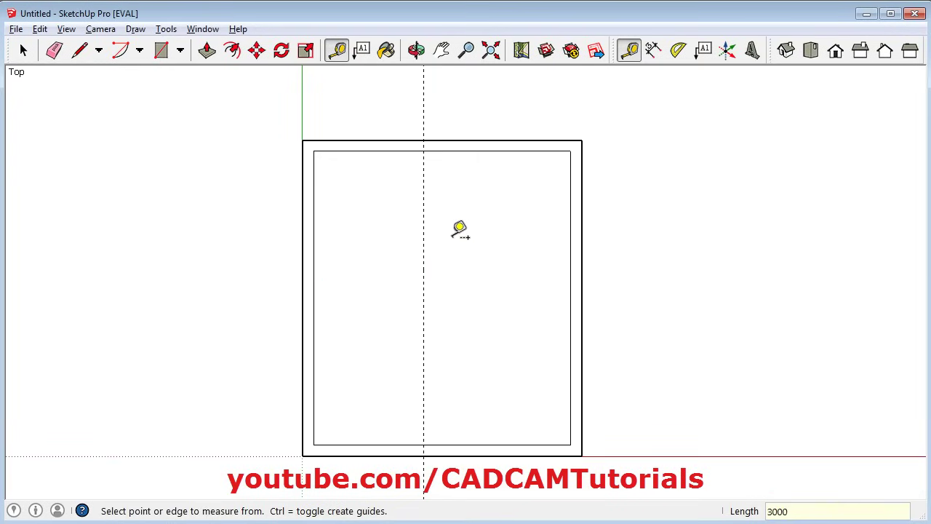
- Place a second vertical guide 300 mm to the right of the first guide for the partition wall thickness
click(423, 226)
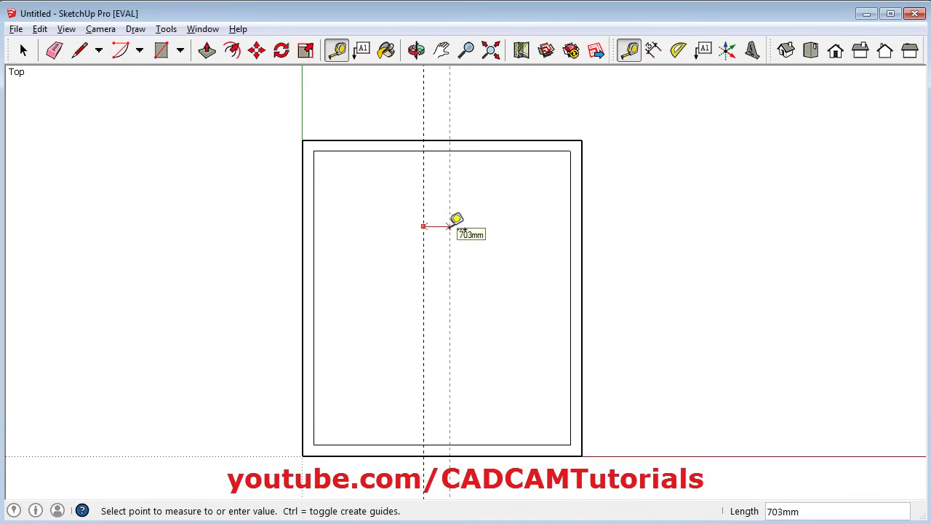
text(300)
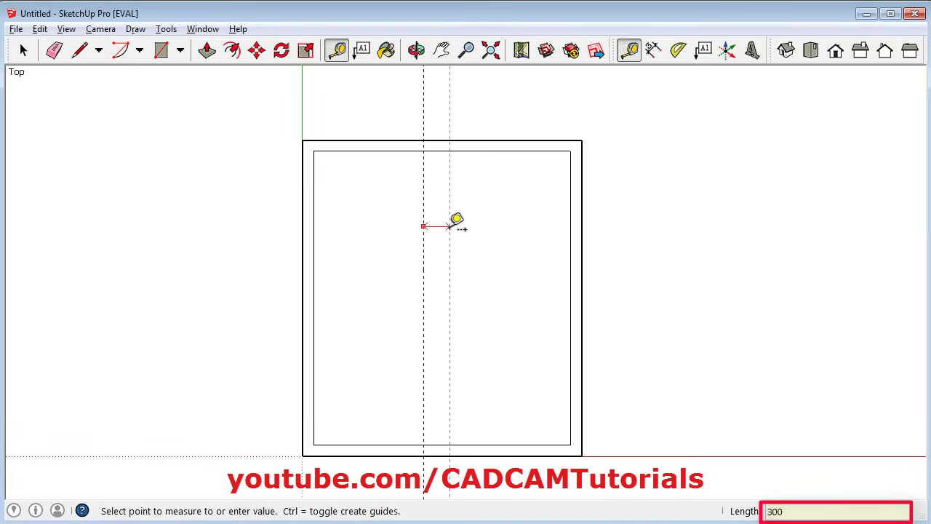
key(Return)
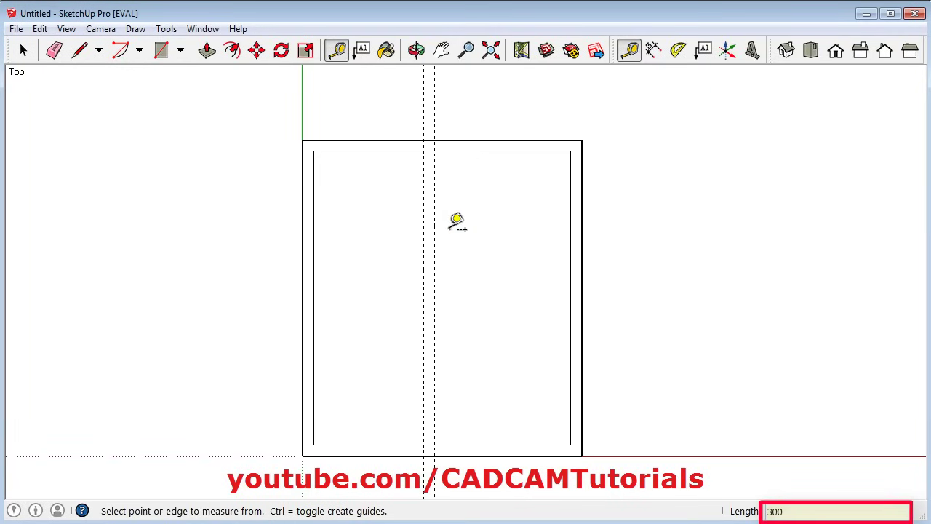
- Check the house plan and place a horizontal guide 1000 mm above the bottom wall's inner edge
key(alt+Tab)
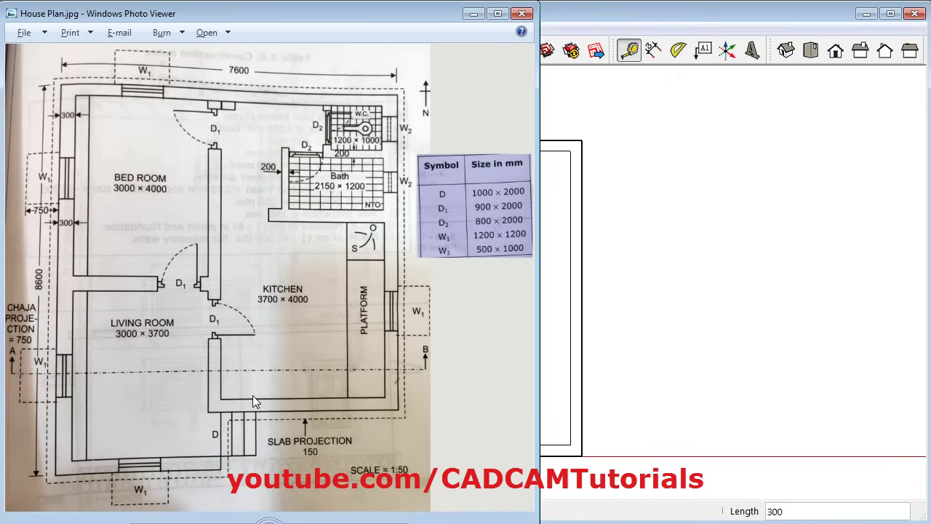
click(652, 14)
click(479, 443)
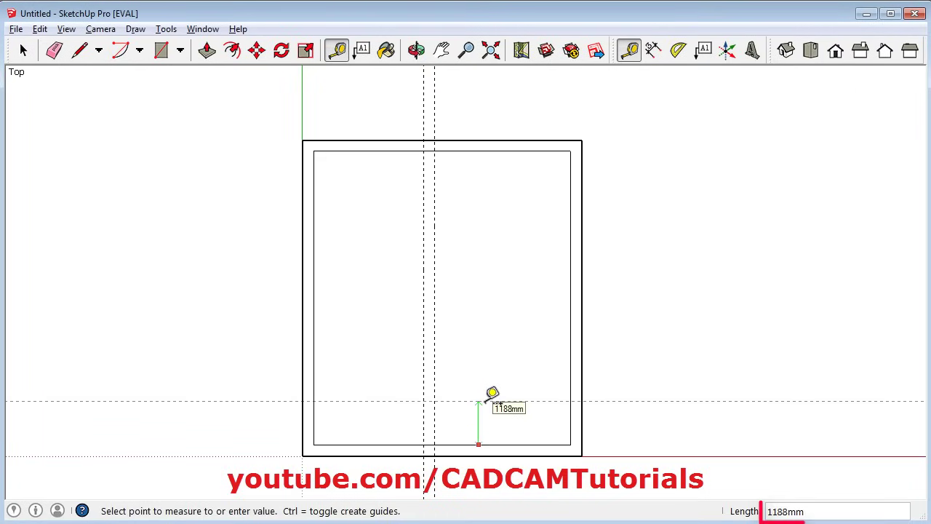
text(1000)
key(Return)
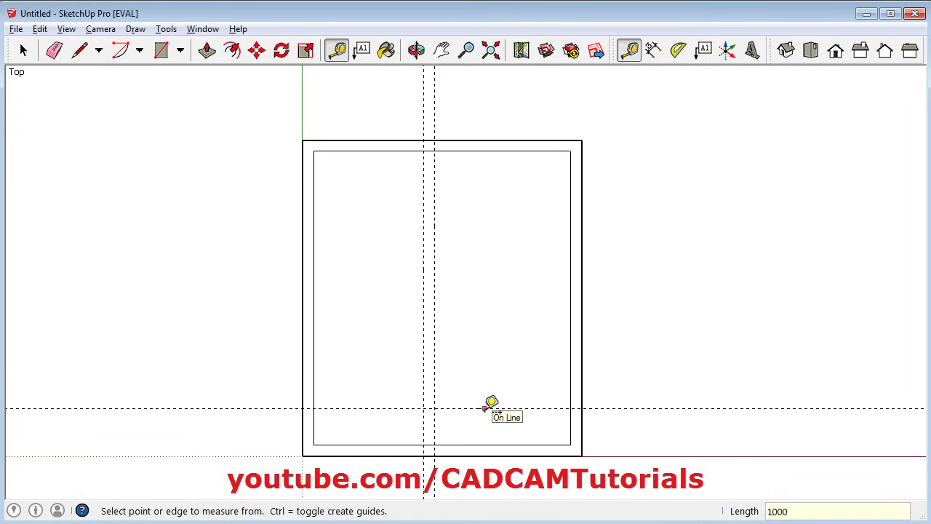
- Place a horizontal guide 300 mm above the 1000 mm guide for the kitchen's bottom wall thickness
click(484, 408)
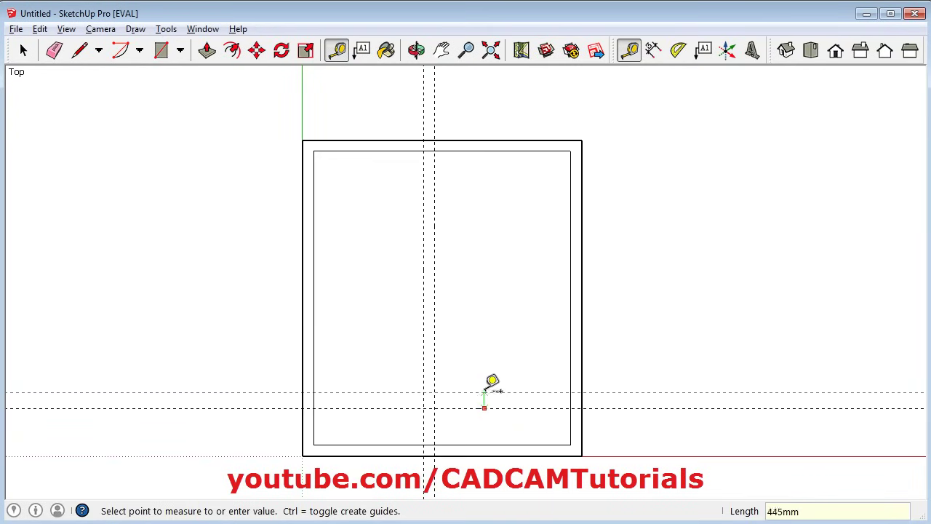
text(300)
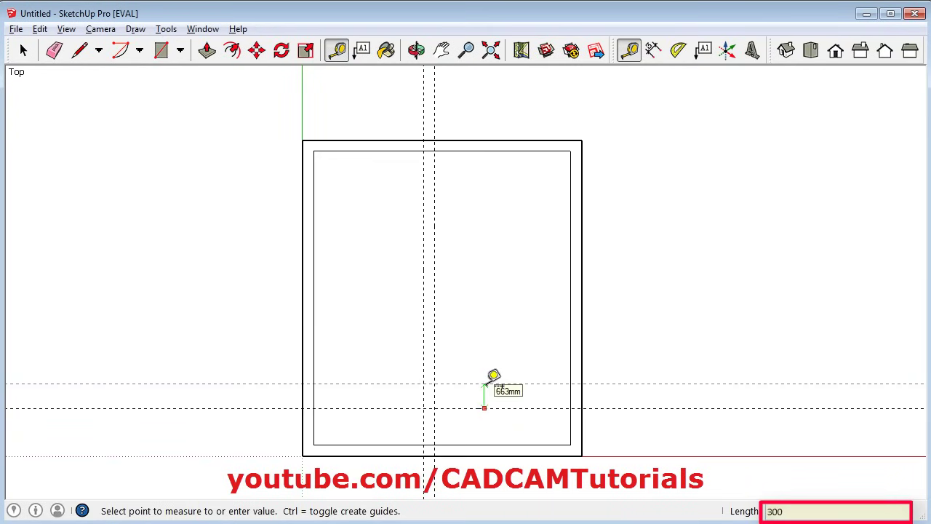
key(Return)
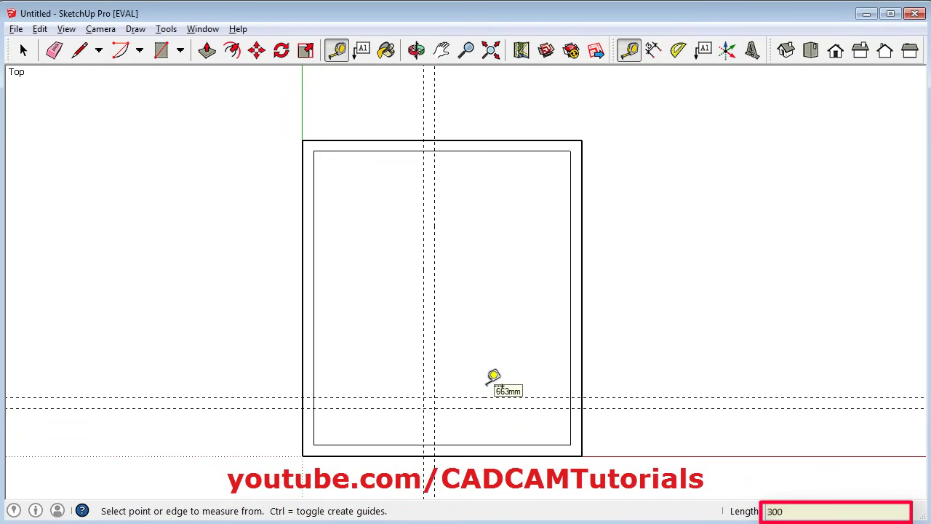
- Check the living room size in the house plan and place a horizontal guide 3700 mm above the bottom wall's inner edge
key(alt+Tab)
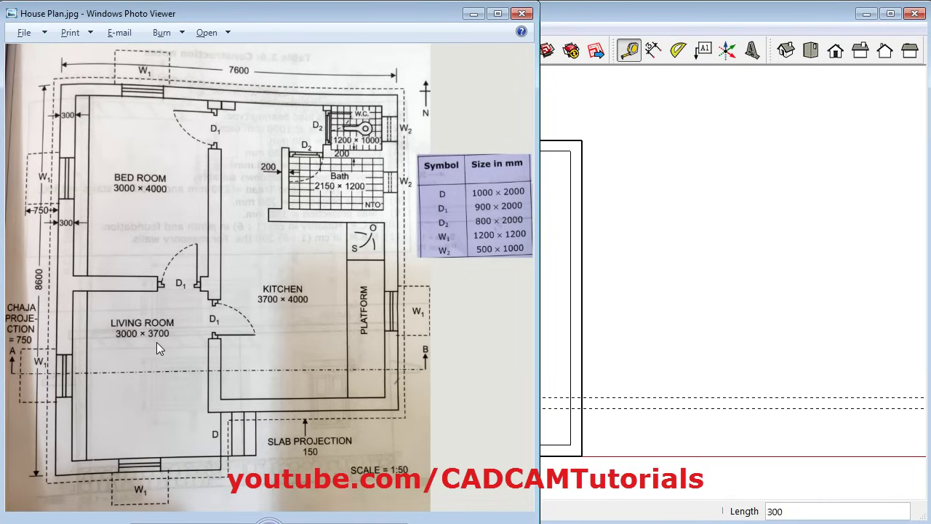
click(606, 14)
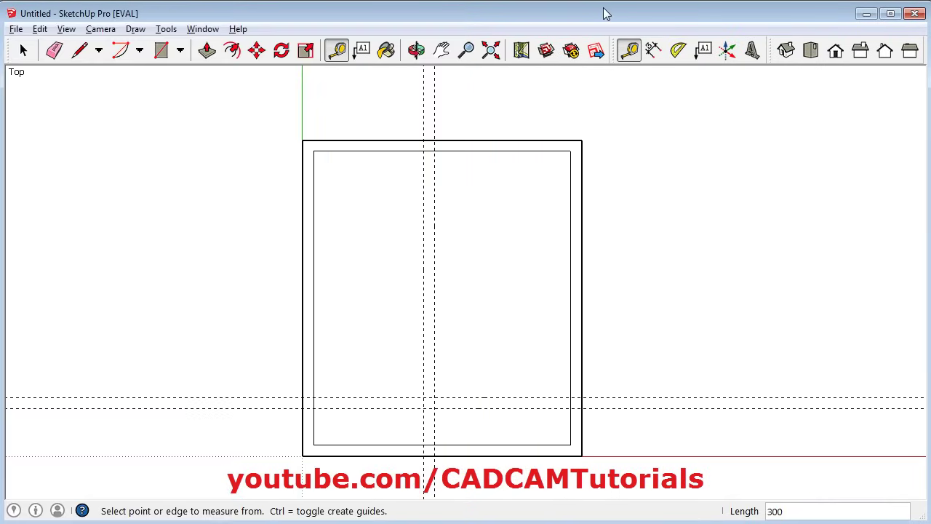
click(370, 444)
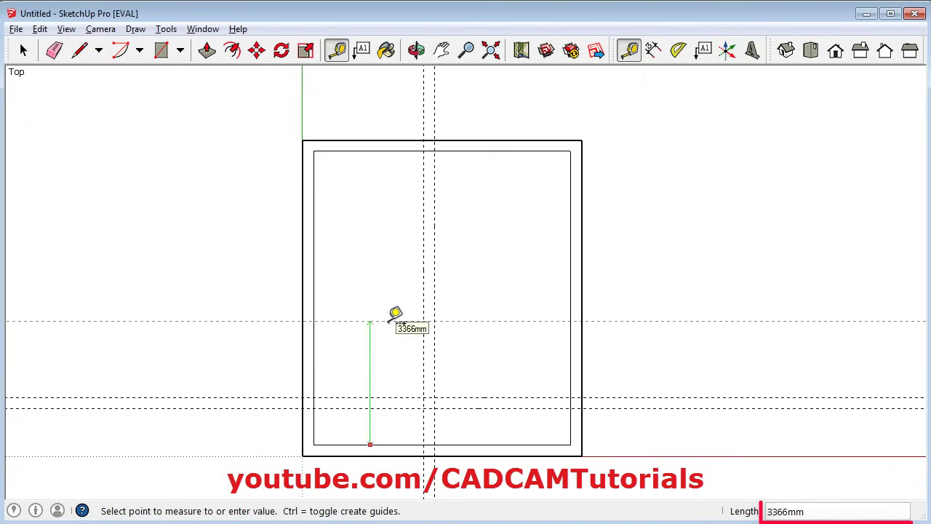
text(3700)
key(Return)
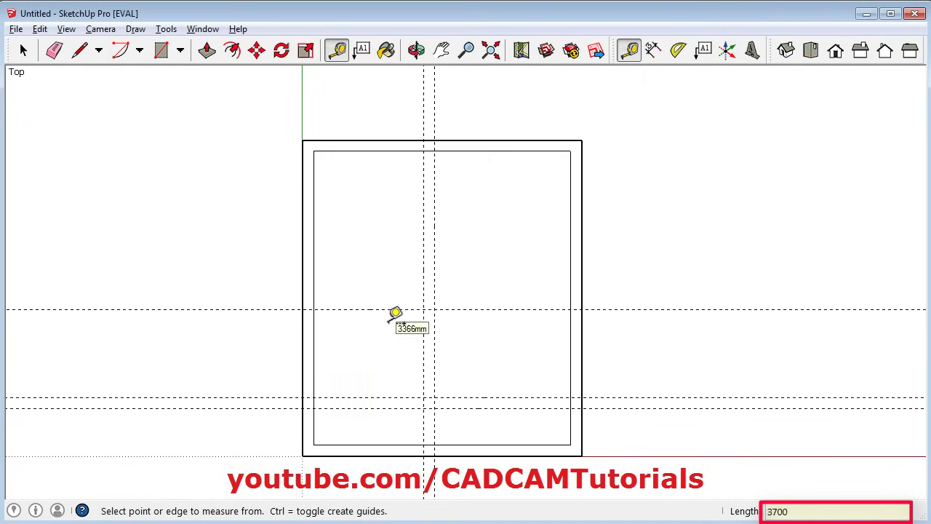
- Place a horizontal guide 300 mm above the living room guide for the wall between living room and bedroom
click(381, 309)
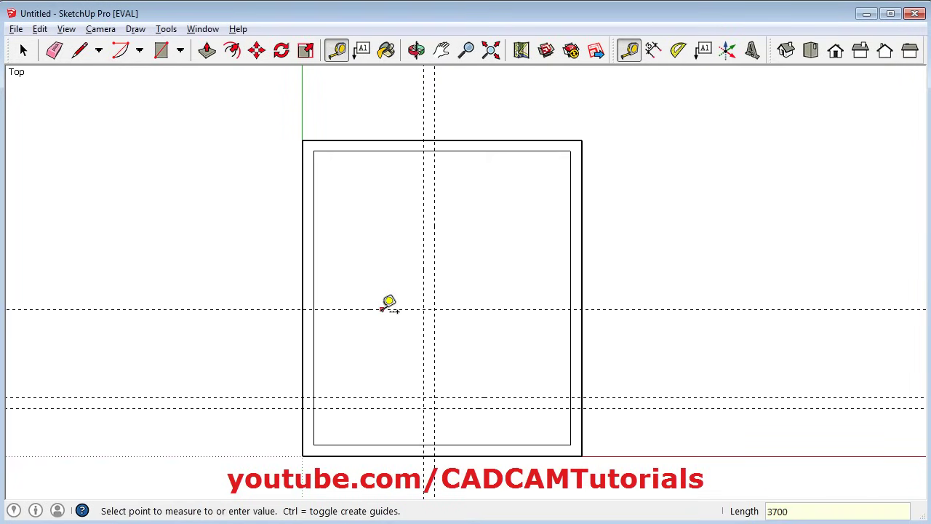
text(3)
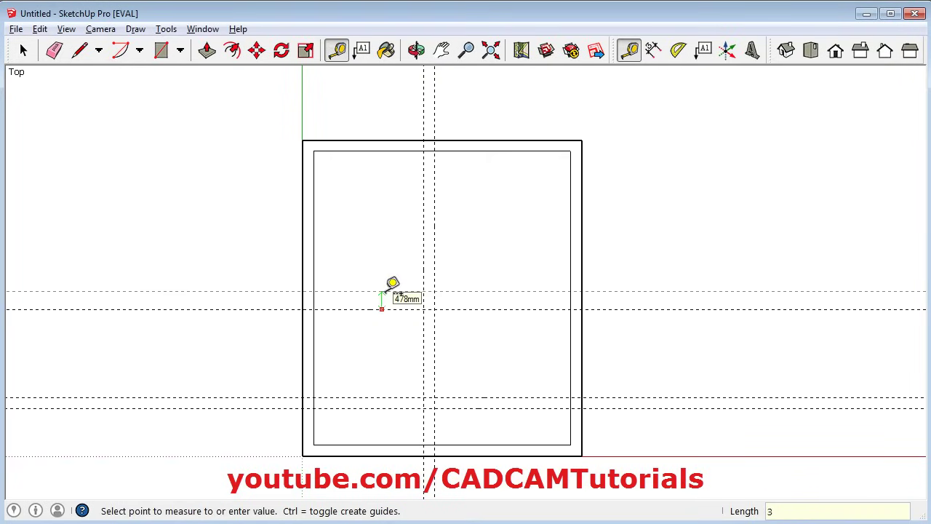
text(00)
key(Return)
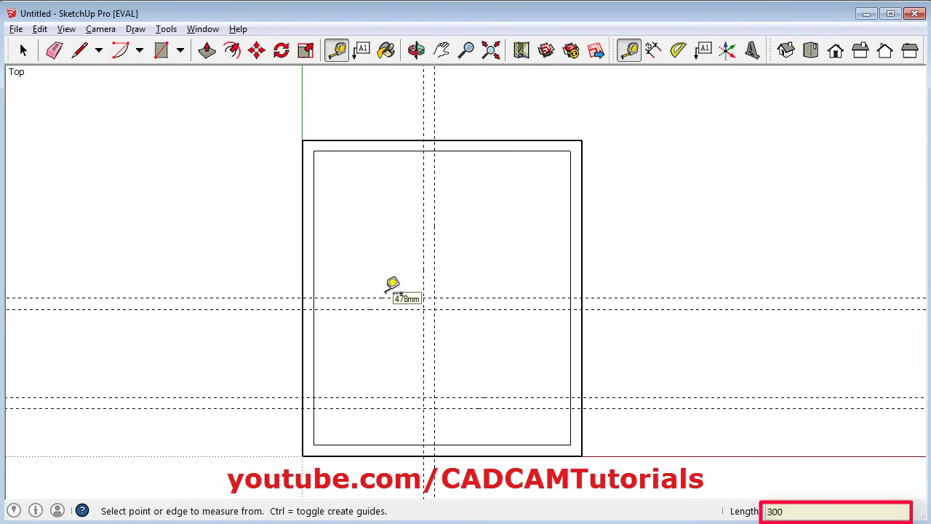
- Check the kitchen size in the house plan and place a horizontal guide 4000 mm above the inner guide of the kitchen's bottom wall
click(410, 522)
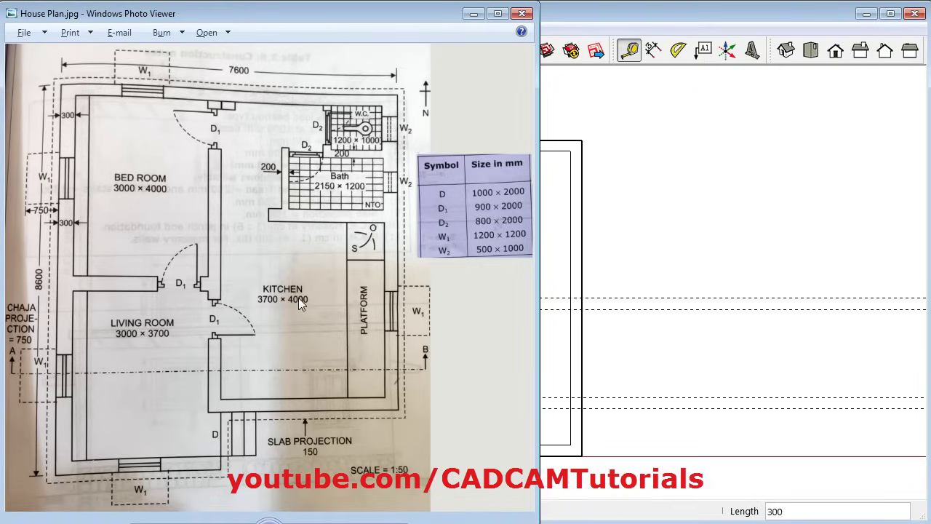
click(613, 30)
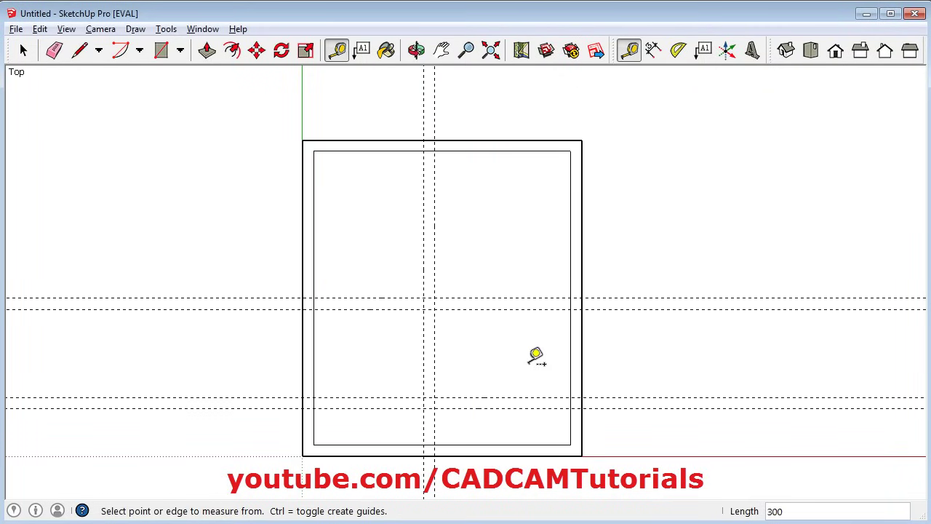
click(521, 396)
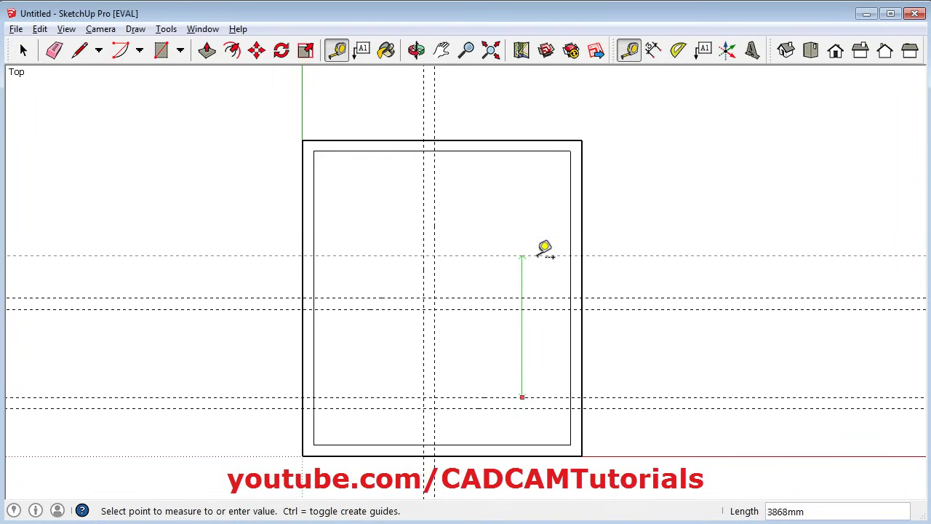
text(4000)
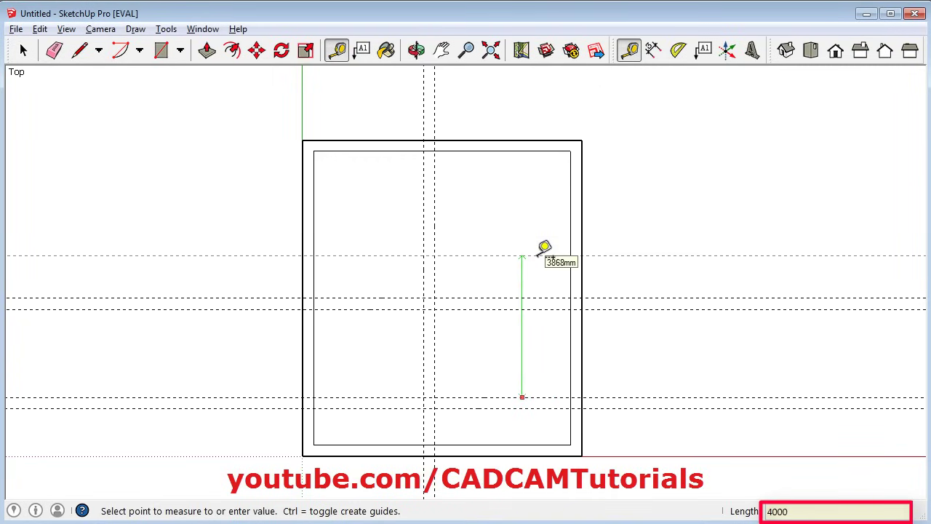
key(Return)
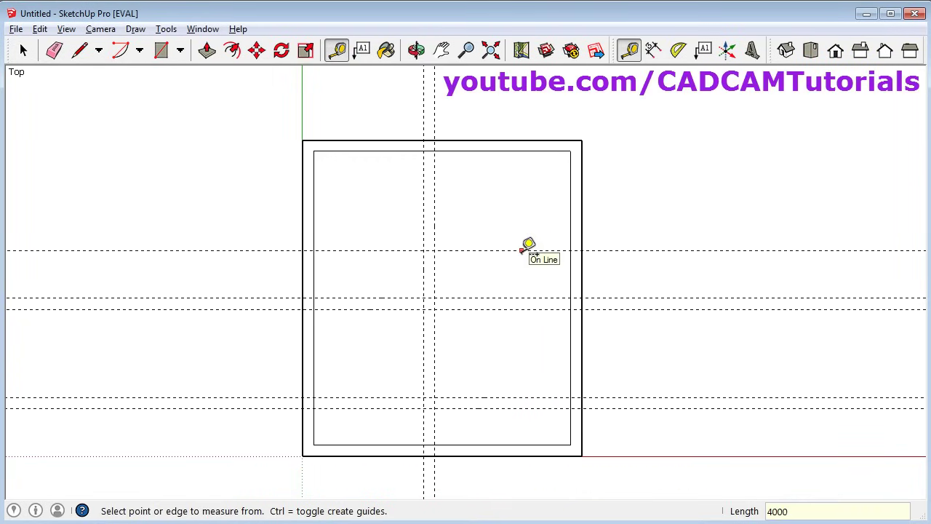
- Place a horizontal guide 300 mm above the kitchen's upper guide for the wall thickness and leave the Tape Measure tool
click(522, 251)
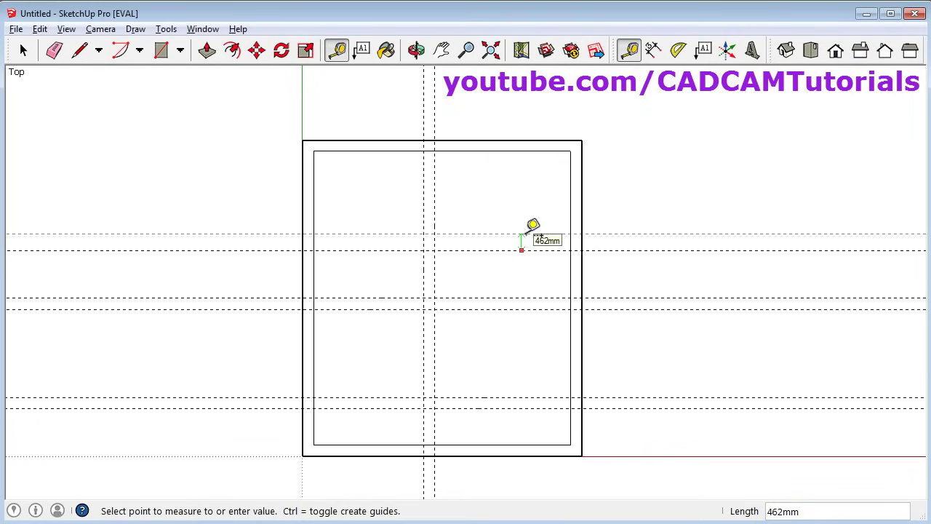
text(300)
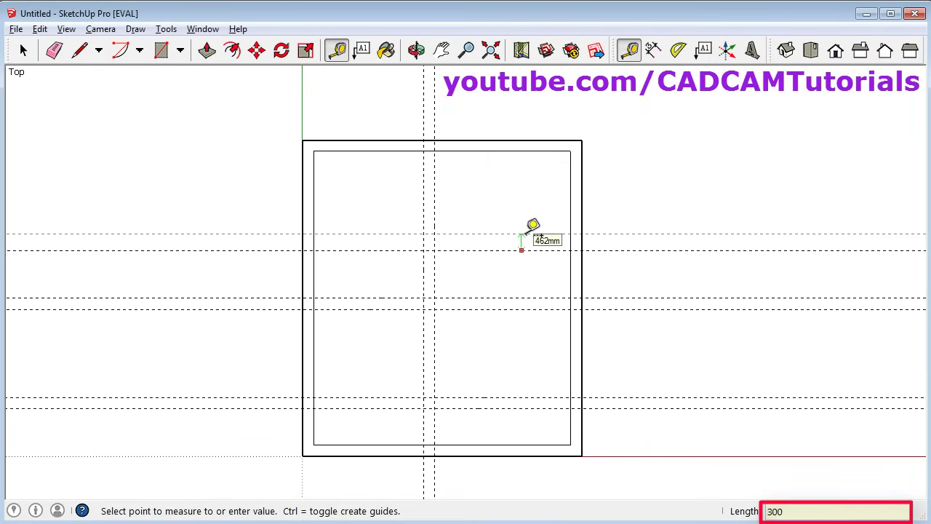
key(Return)
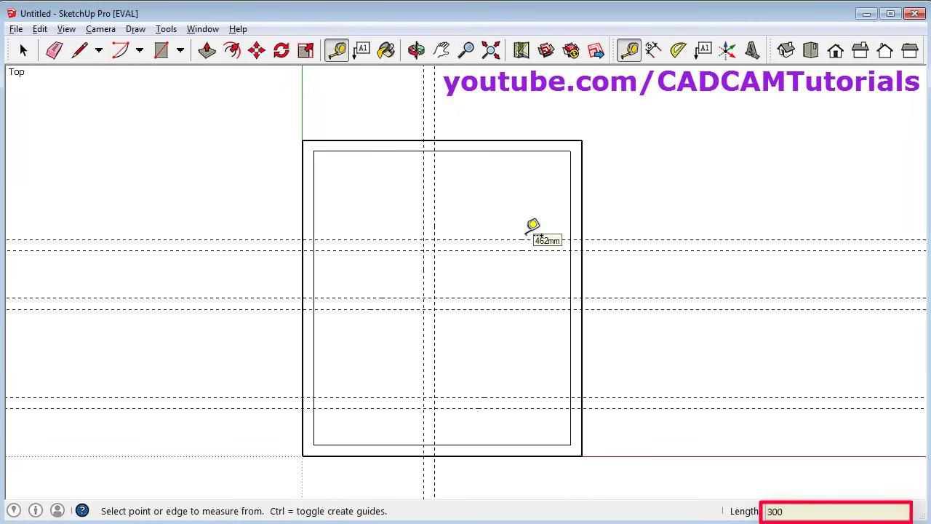
click(23, 50)
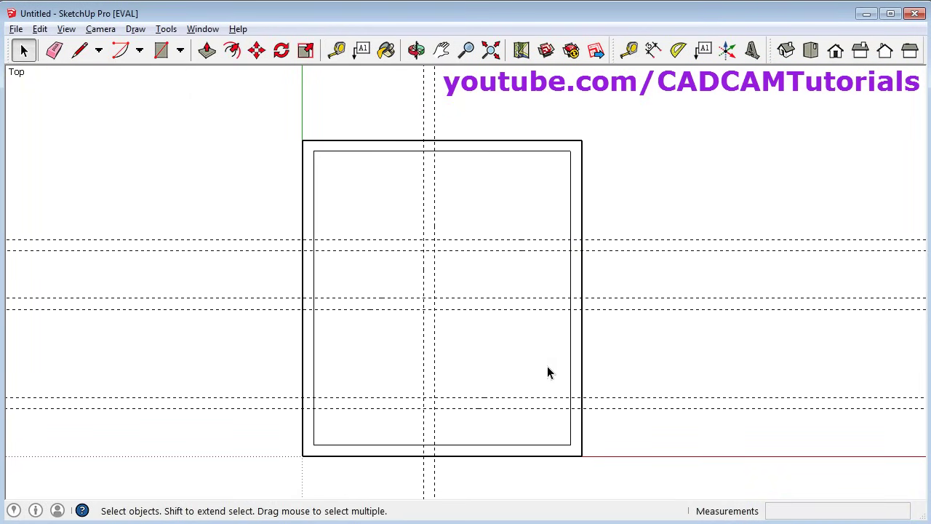
- Check the wall layout in the house plan and draw a 300 × 7000 mm rectangle between the vertical guides from the top inner edge
key(alt+Tab)
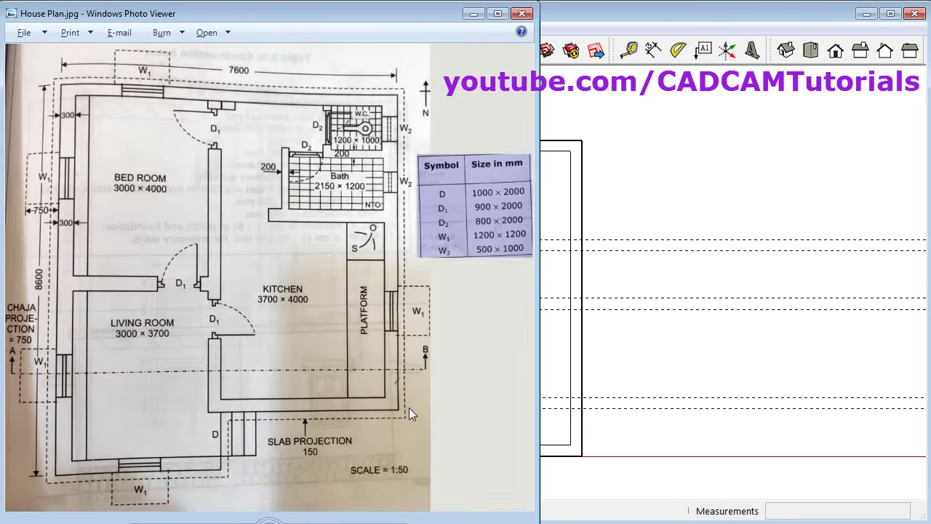
key(alt+Tab)
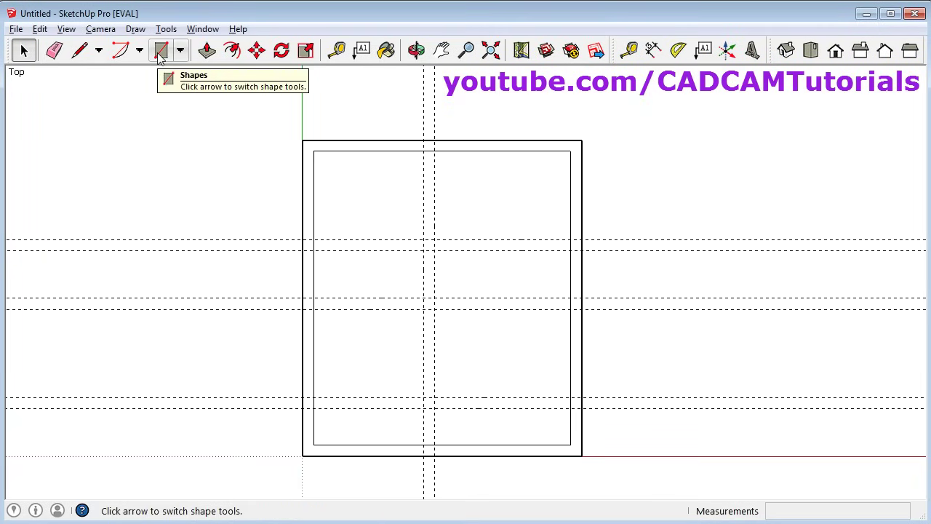
click(162, 51)
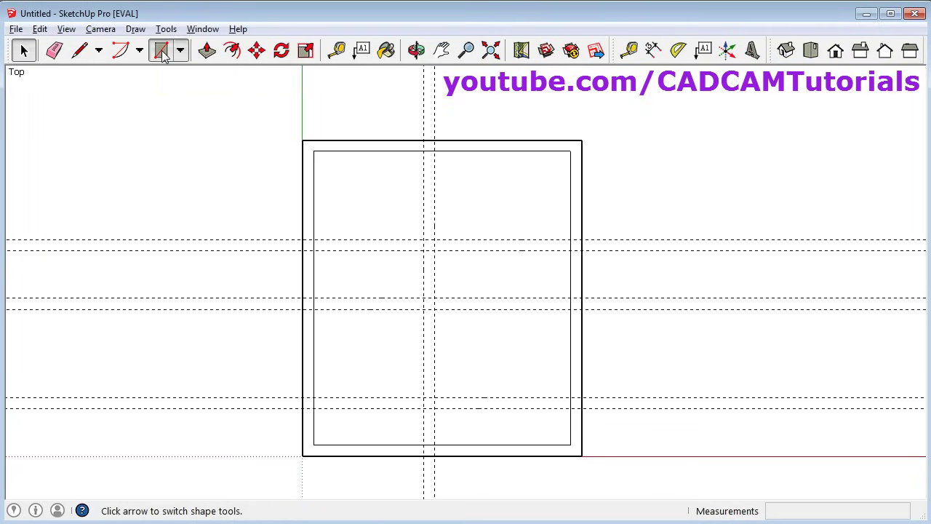
click(423, 151)
click(435, 407)
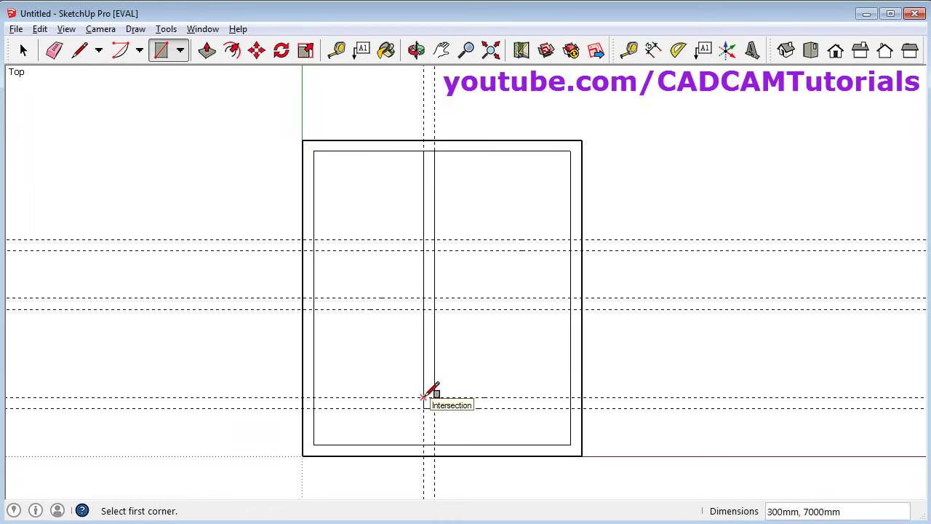
- Draw 300 mm thick wall rectangles between the guides: 4000 mm below the kitchen, 3700 mm above it, and 3000 mm between bedroom and living room
click(423, 397)
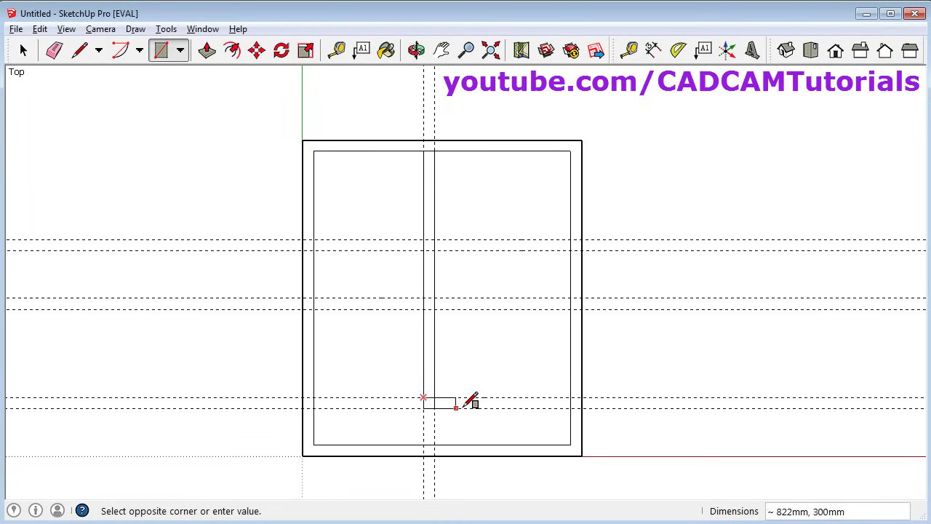
click(570, 408)
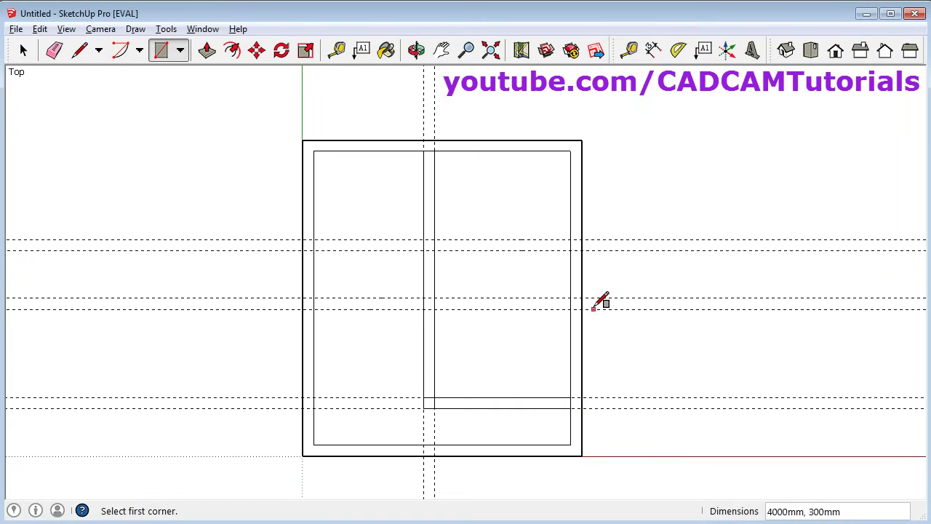
click(435, 239)
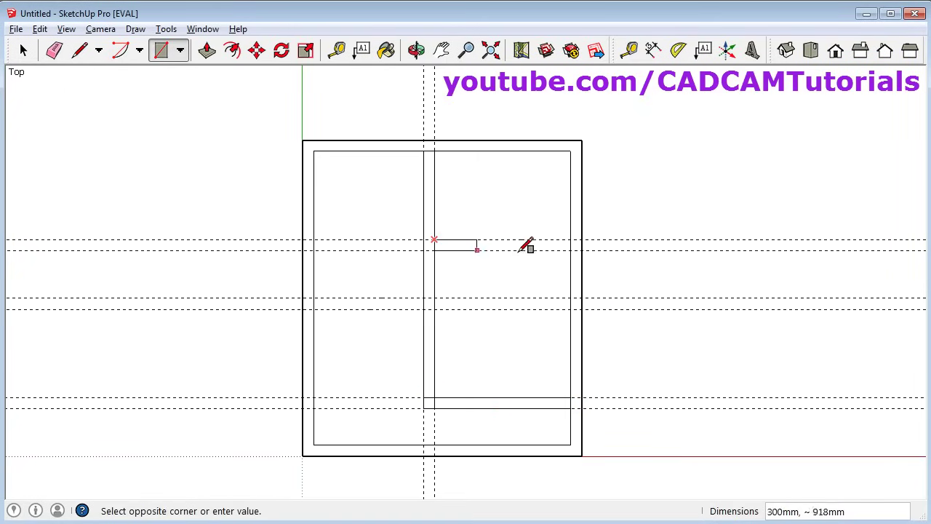
click(573, 251)
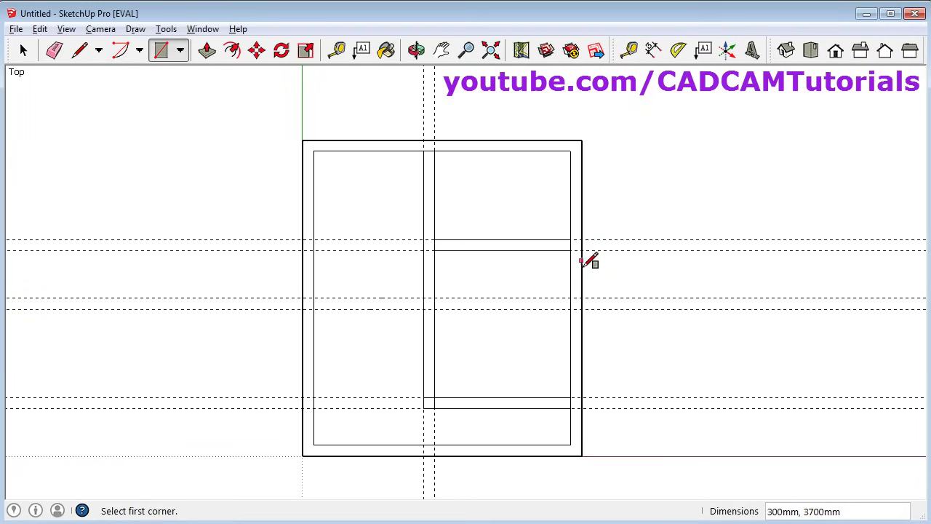
click(313, 297)
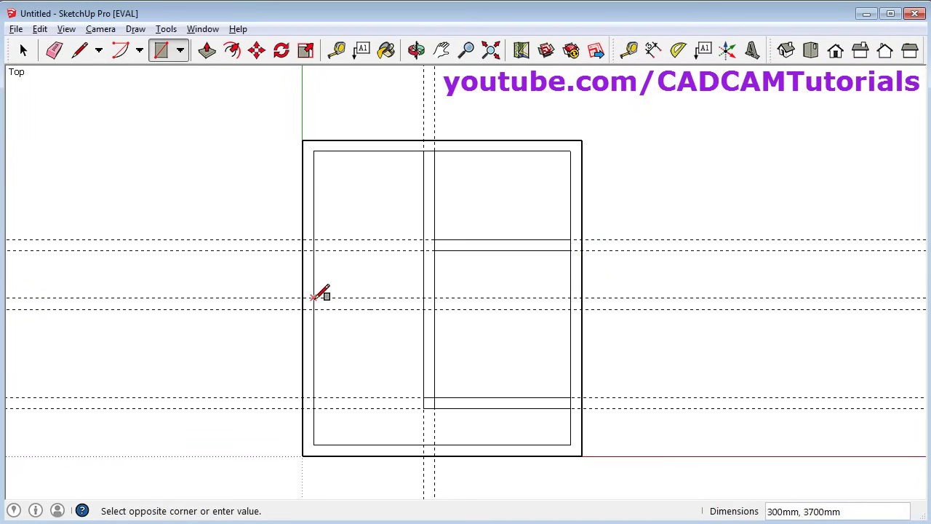
click(429, 309)
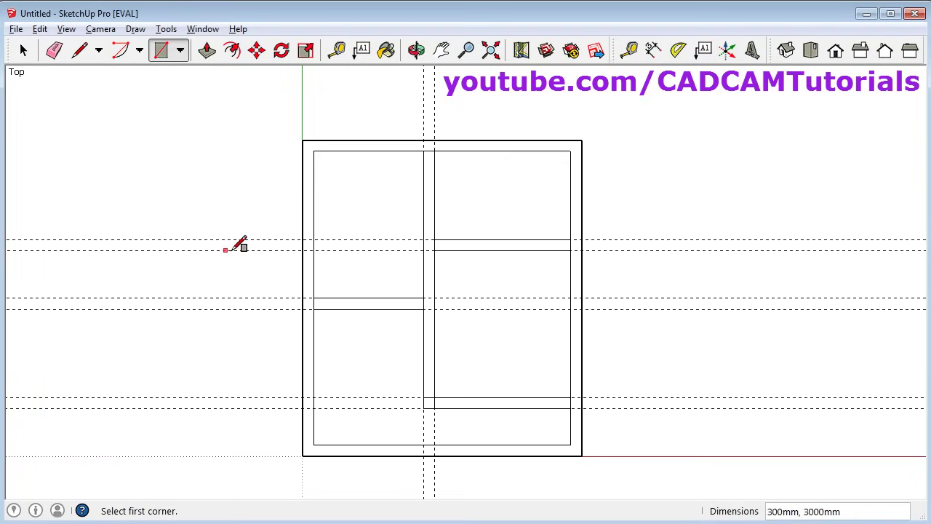
- Draw a 300 mm line across the bottom wall along the right vertical guide, from its inner to its outer edge
click(80, 57)
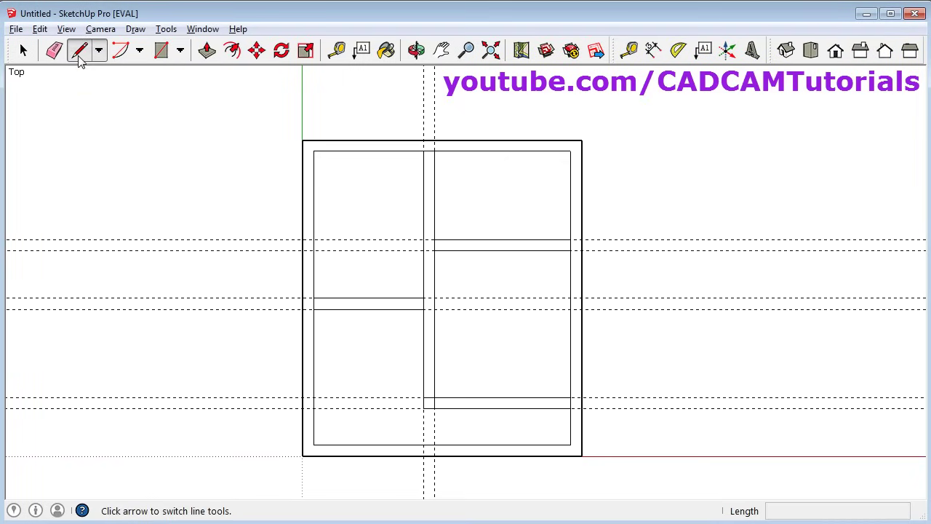
click(434, 445)
text(300mm)
key(Return)
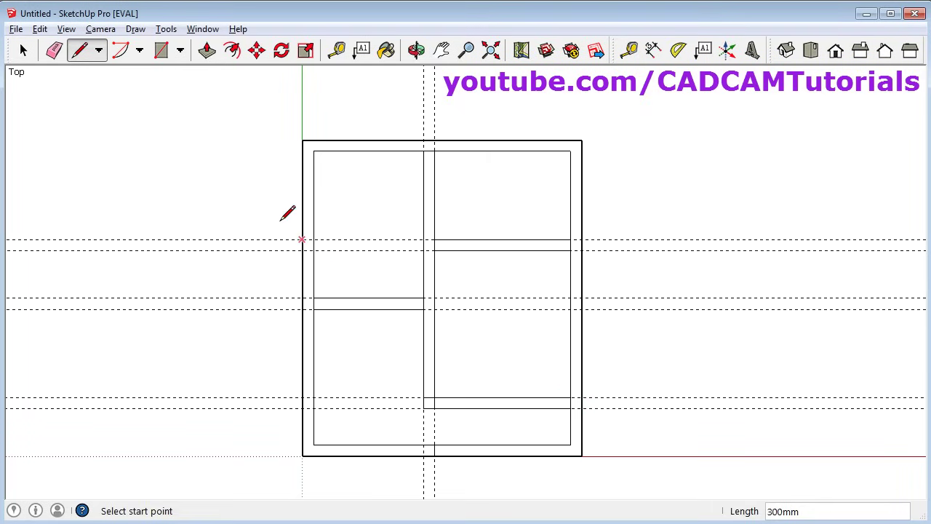
- Erase all six horizontal guides crossing the floor plan
click(56, 51)
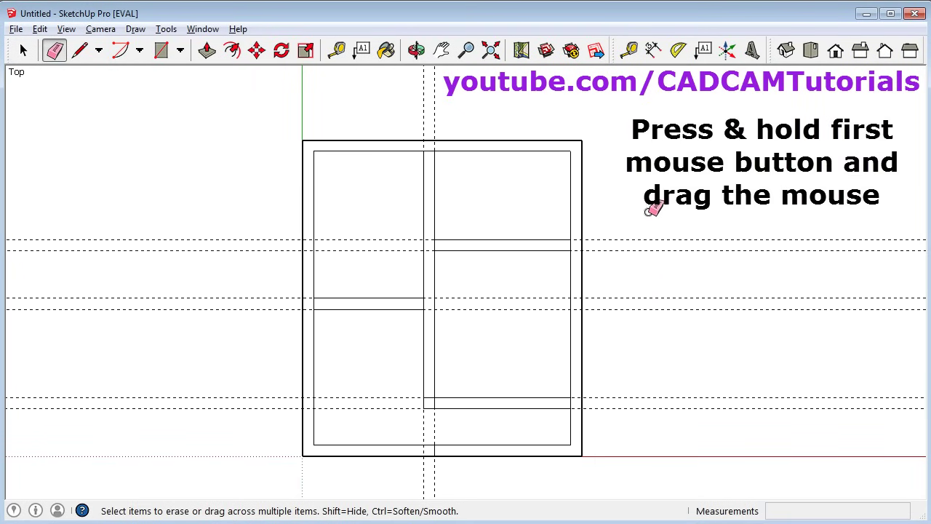
drag(649, 210, 653, 425)
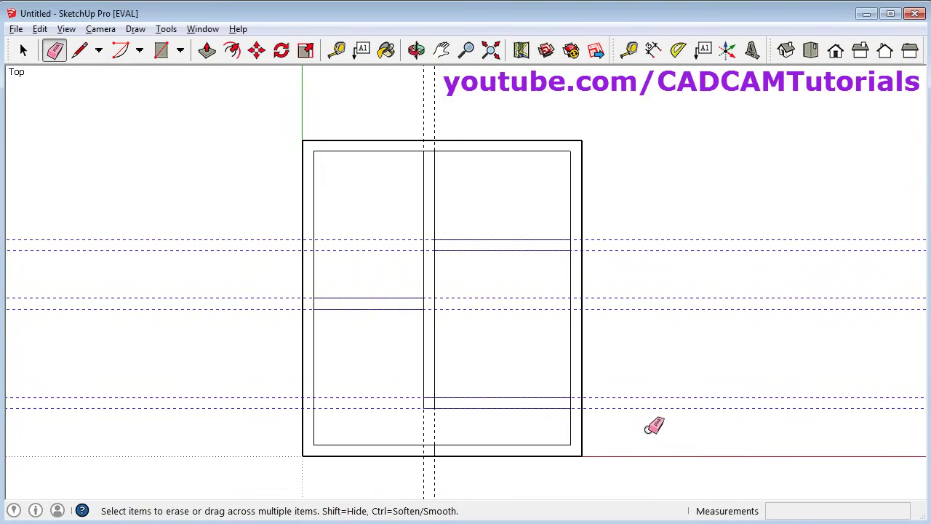
drag(647, 429, 648, 428)
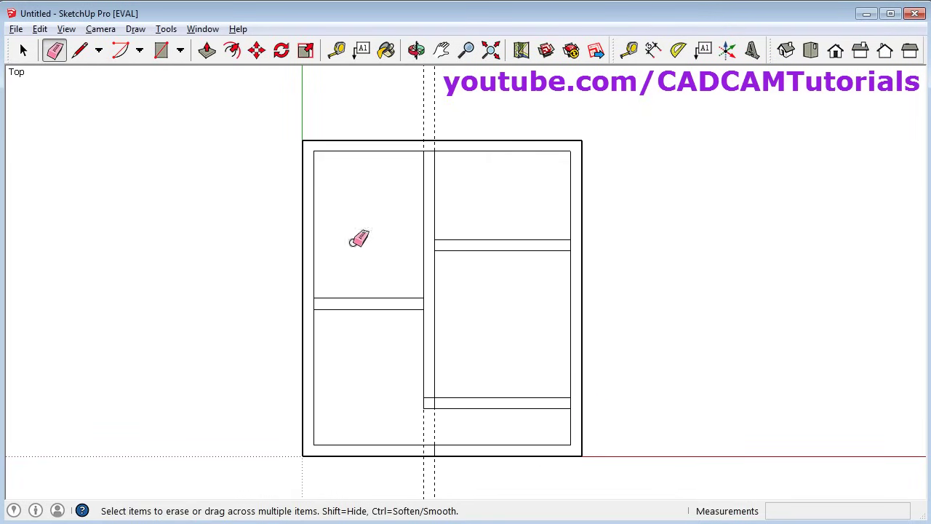
- Draw a 300 mm line across the right outer wall, extending the lower edge of the kitchen's bottom wall to the outer edge
click(80, 51)
click(570, 408)
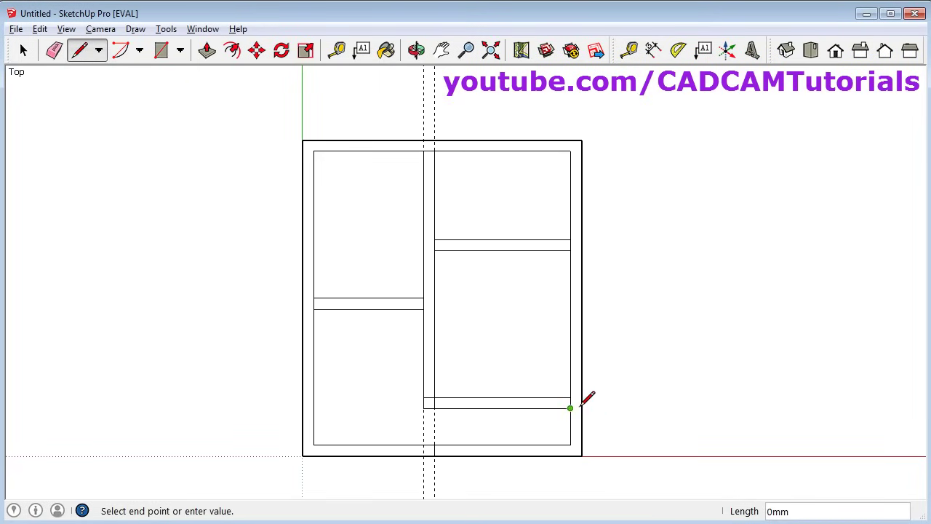
click(582, 408)
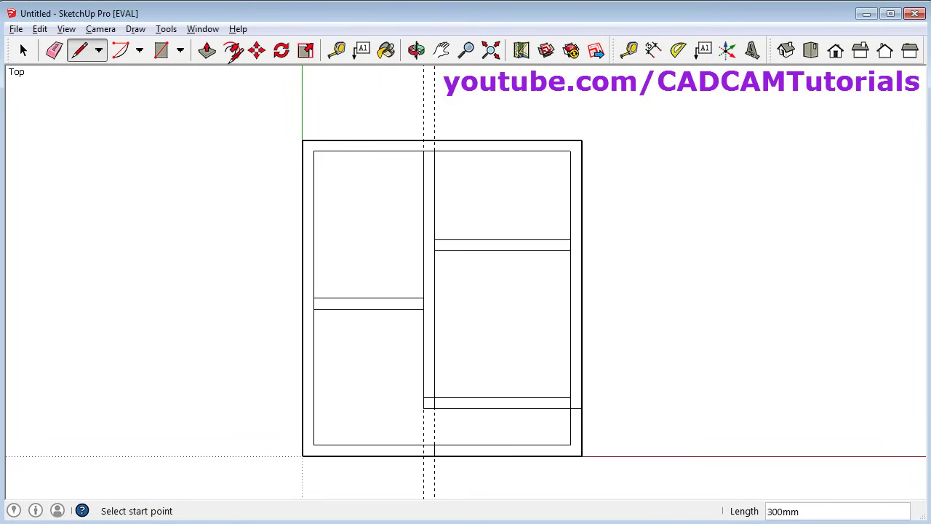
- Erase the surplus outer wall lines enclosing the lower-right corner below the kitchen, along with the two vertical guides
click(54, 50)
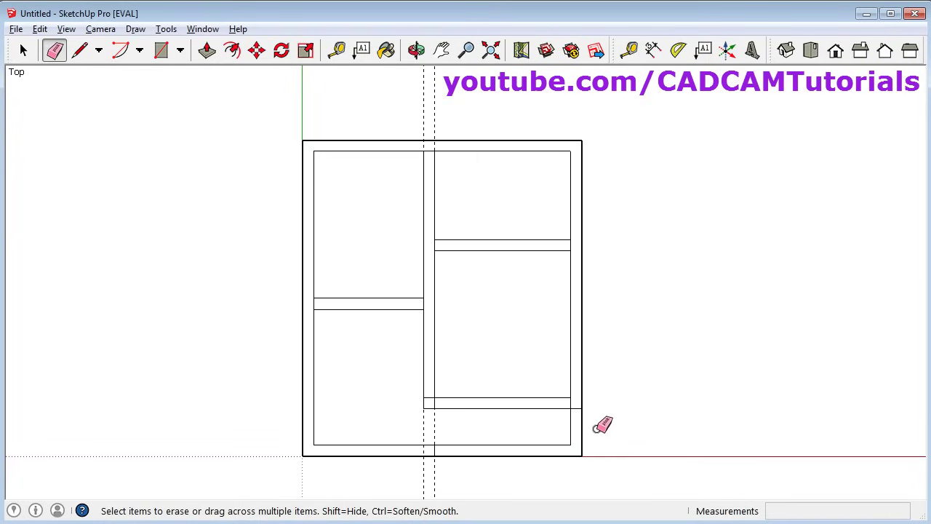
mouse_move(603, 425)
mouse_down()
mouse_move(517, 430)
mouse_move(495, 457)
mouse_up()
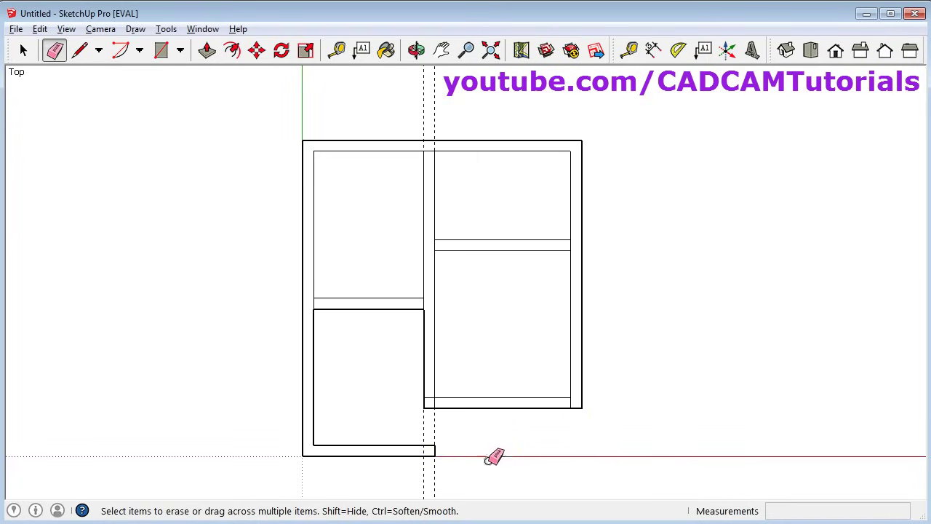
mouse_move(467, 426)
mouse_down()
mouse_move(386, 424)
mouse_move(449, 417)
mouse_up()
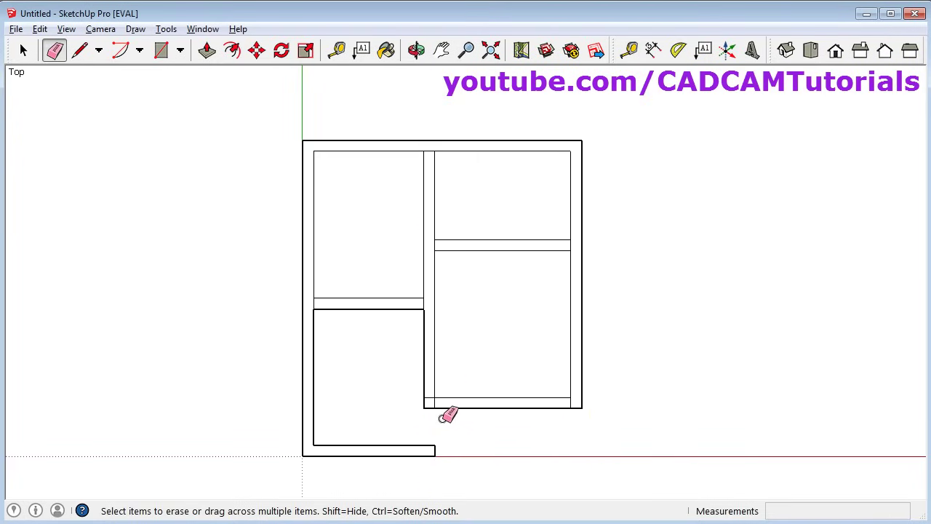
- Erase the leftover line segments at the junctions where the interior walls meet each other and the outer walls
scroll(448, 415, up, 2)
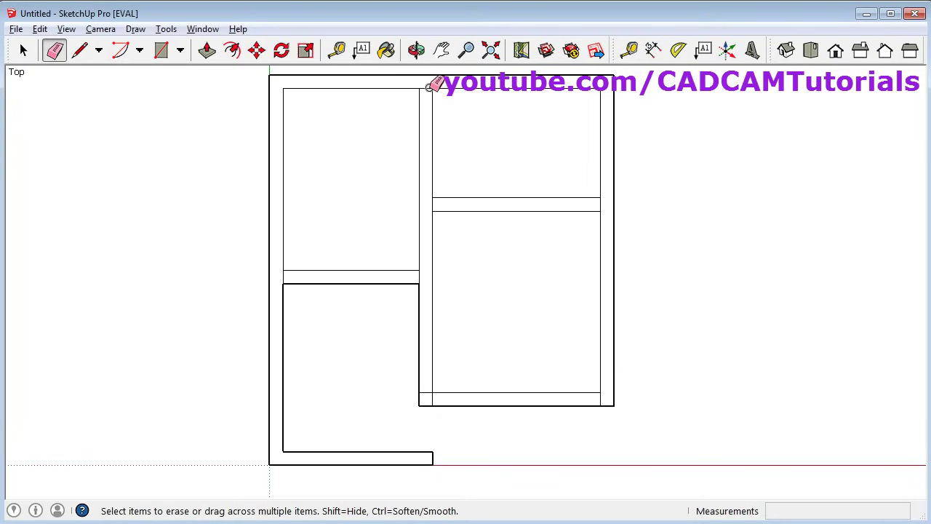
click(429, 87)
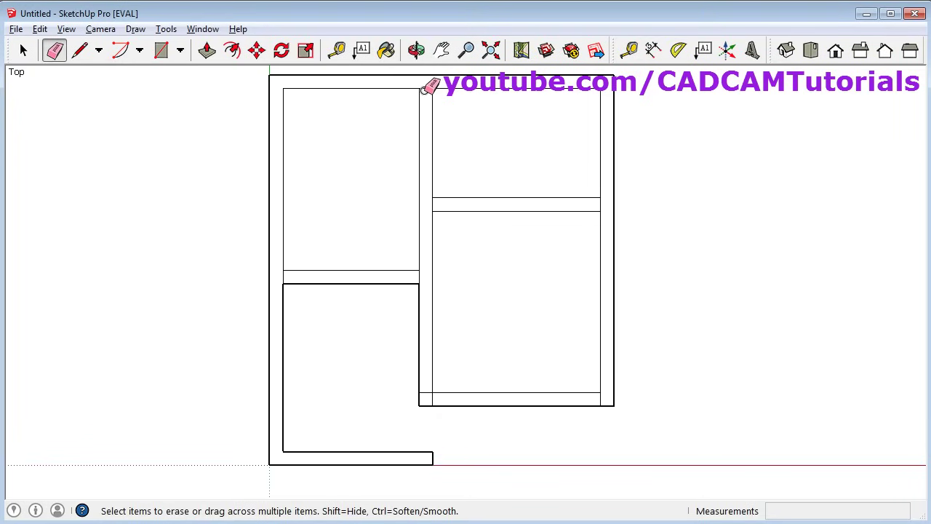
click(602, 203)
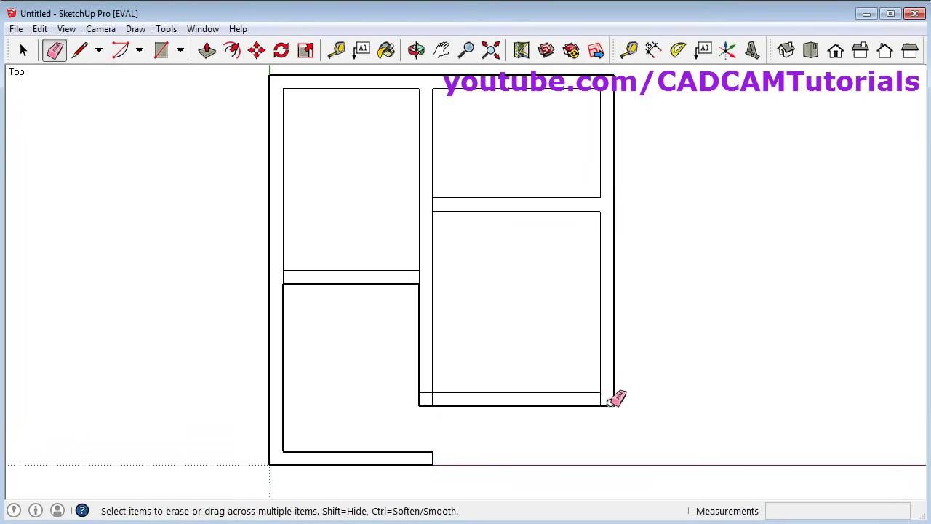
drag(607, 395, 432, 389)
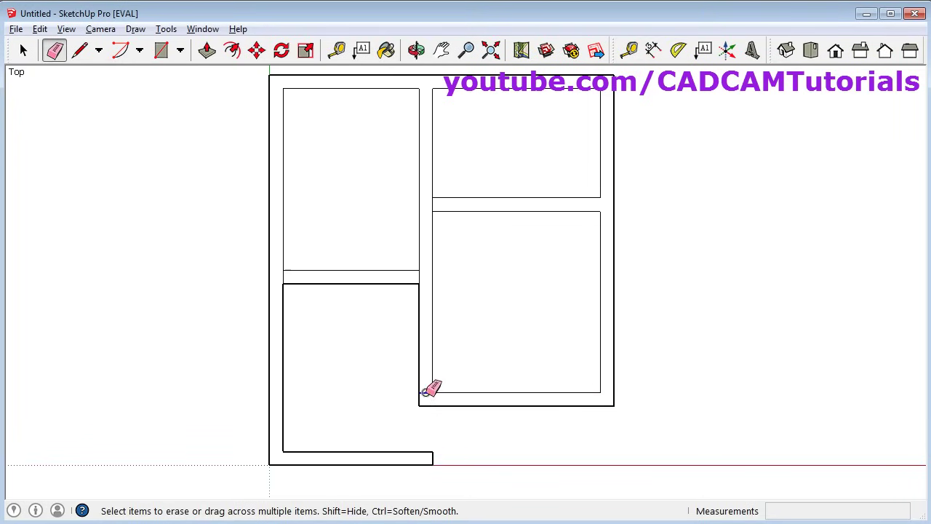
click(283, 277)
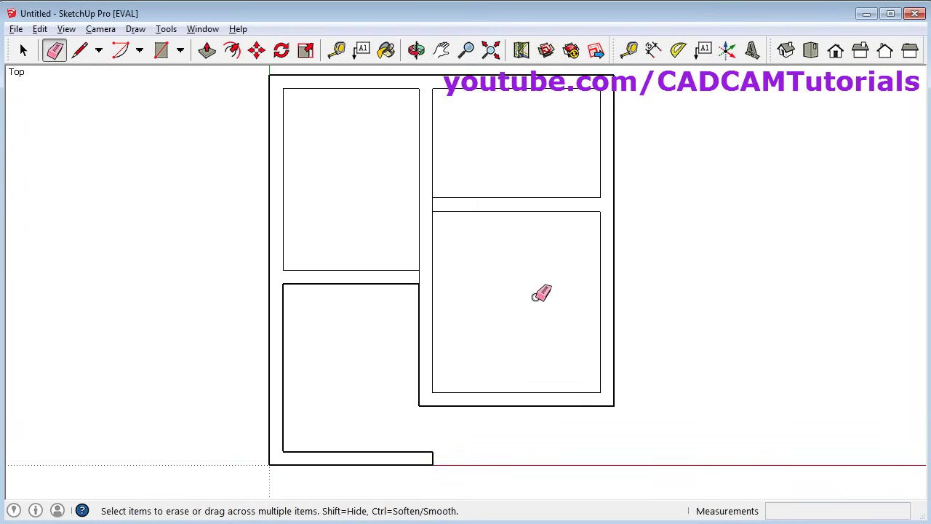
mouse_move(542, 285)
shift+middle_down()
mouse_move(562, 303)
mouse_move(779, 328)
mouse_move(832, 327)
mouse_move(825, 322)
mouse_move(849, 316)
shift+middle_up()
key(e)
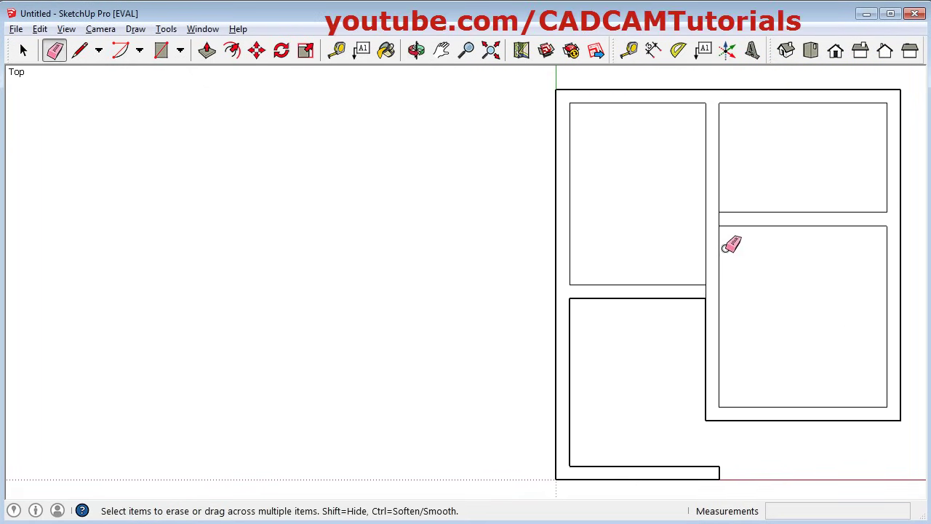
click(441, 51)
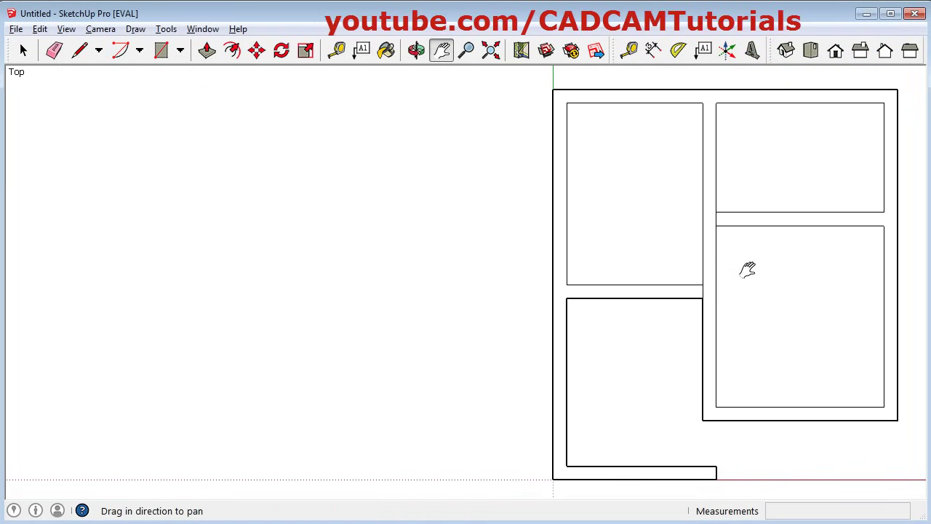
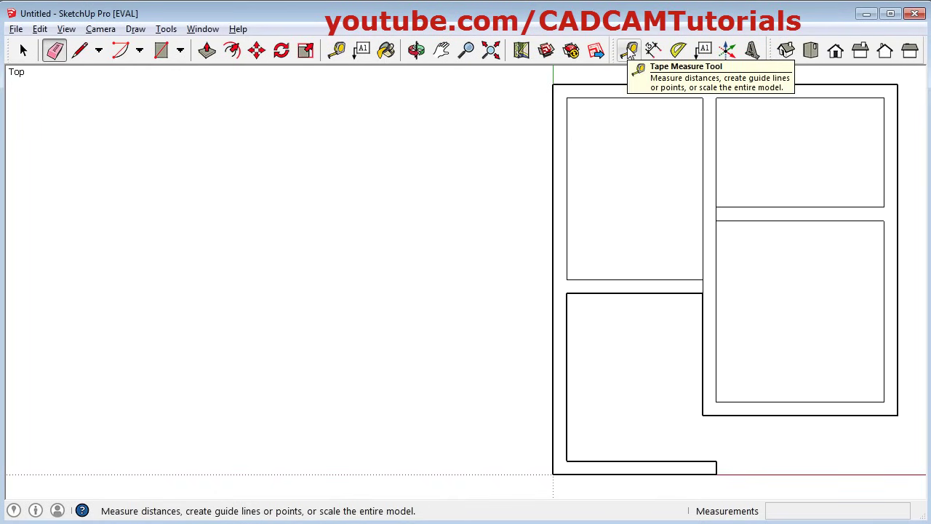
- Place a horizontal guide 1200 mm above the upper edge of the wall between kitchen and bath, and another 200 mm above that guide
click(630, 51)
scroll(875, 129, up, 3)
scroll(894, 96, up, 1)
scroll(839, 134, up, 1)
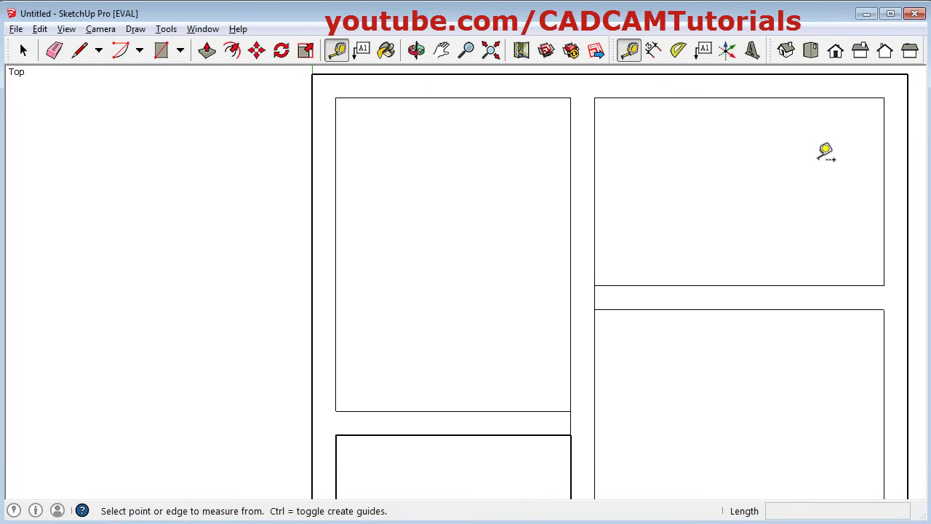
scroll(782, 178, up, 1)
scroll(775, 179, up, 1)
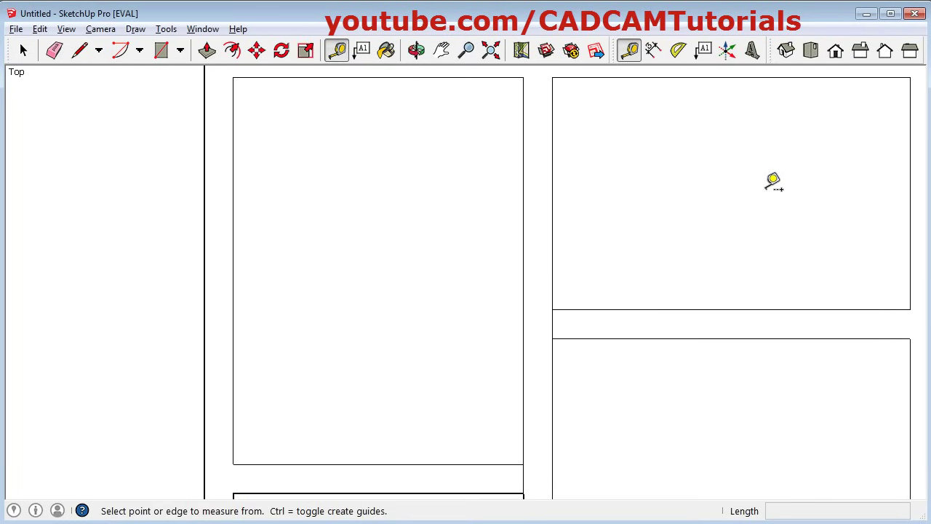
shift+middle_drag(770, 180, 576, 265)
click(596, 393)
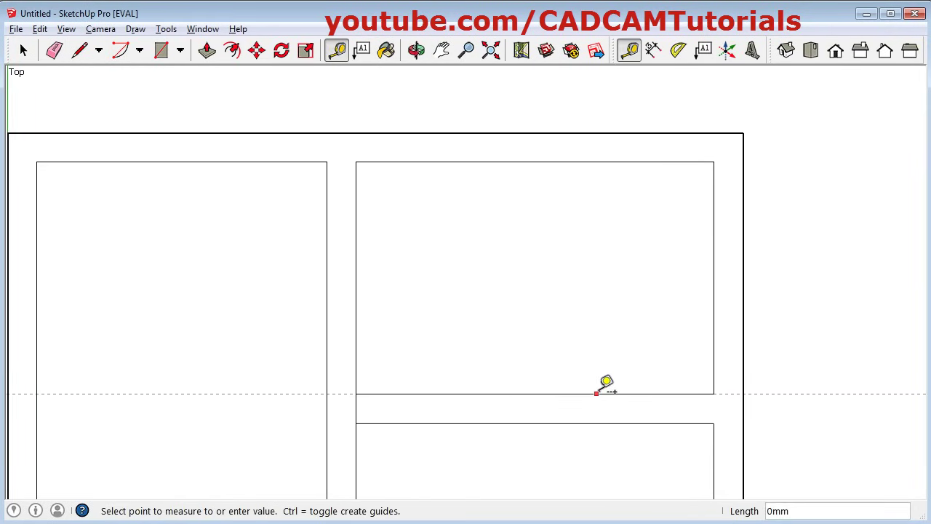
text(12)
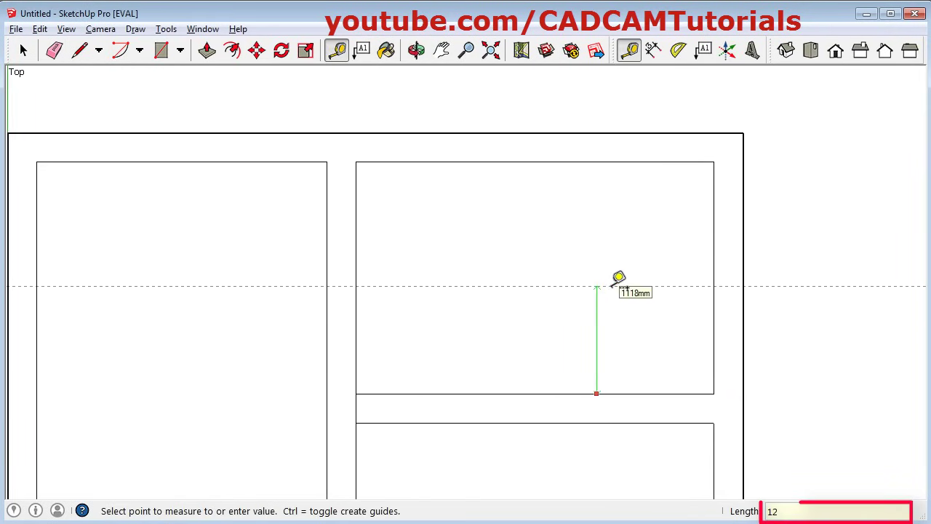
text(00)
key(Return)
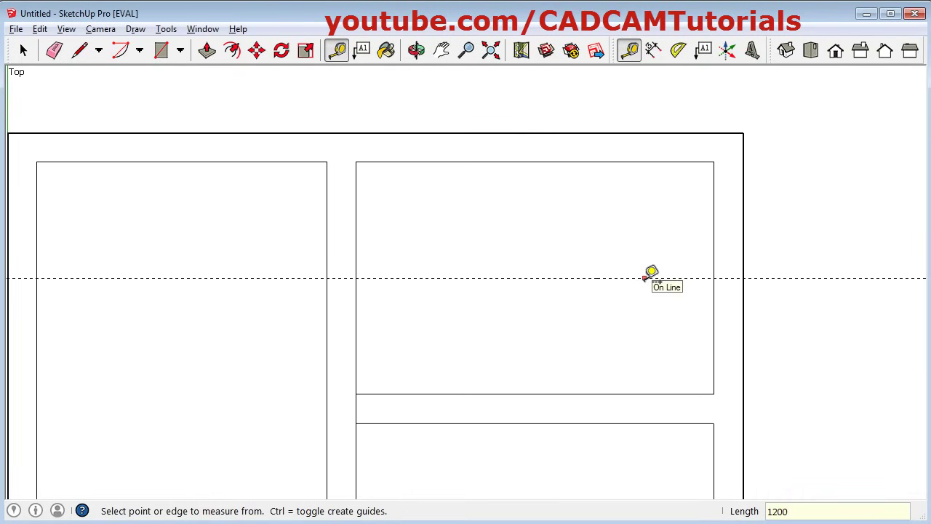
click(644, 277)
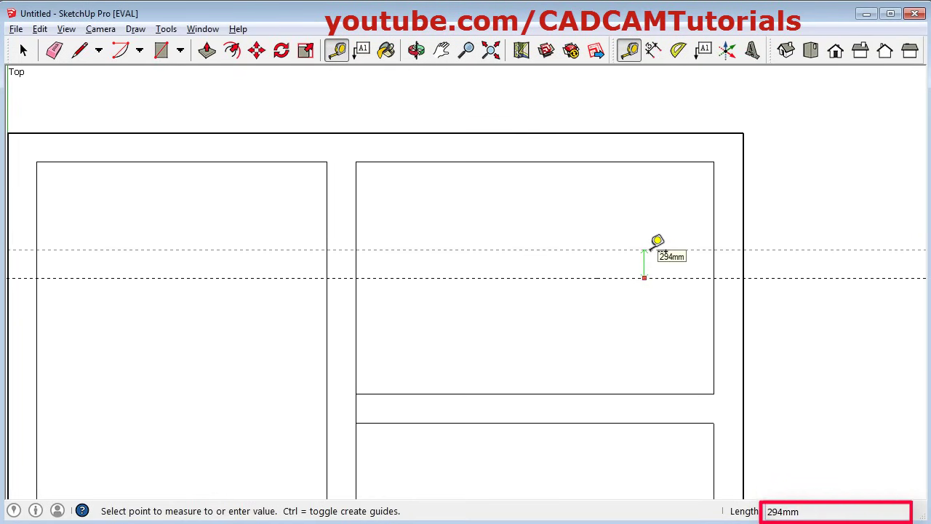
key(Return)
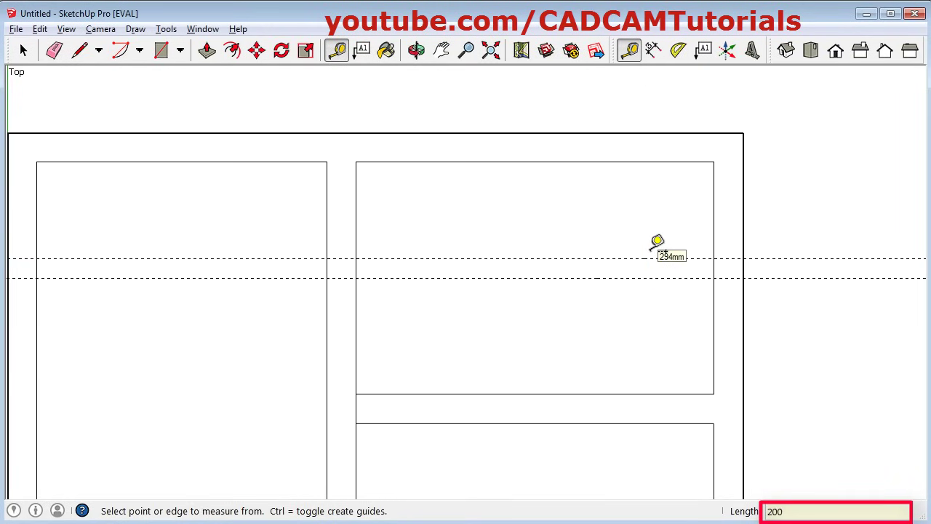
- Place a vertical guide 2150 mm left of the right wall's inner edge and another 200 mm further left for the bath wall
click(714, 325)
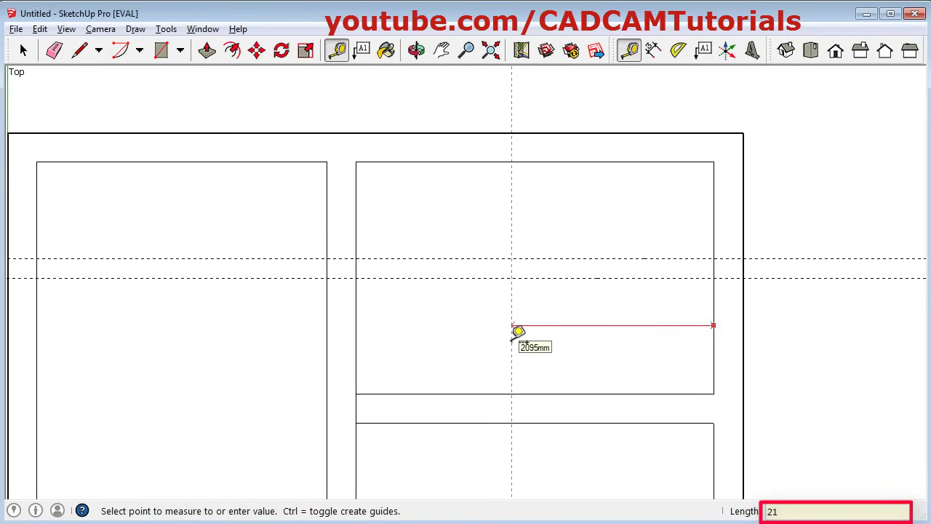
key(Return)
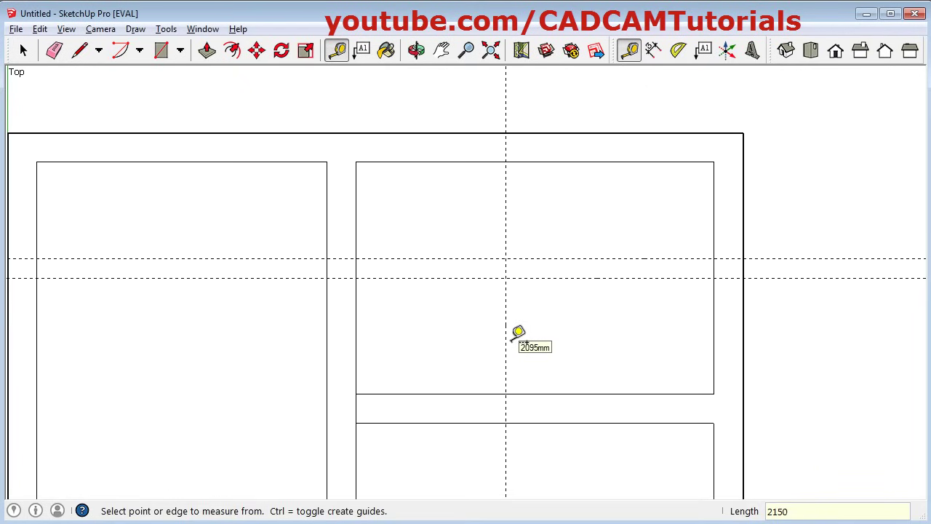
click(505, 322)
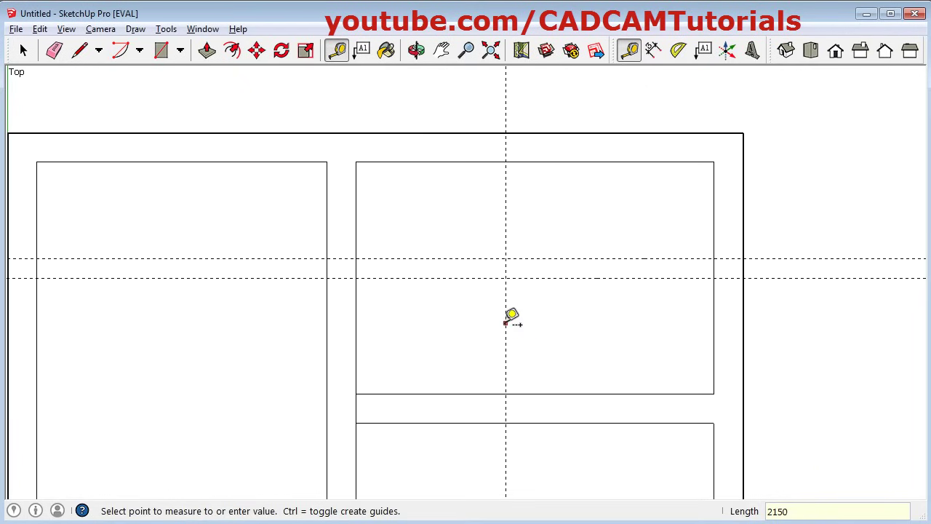
text(20)
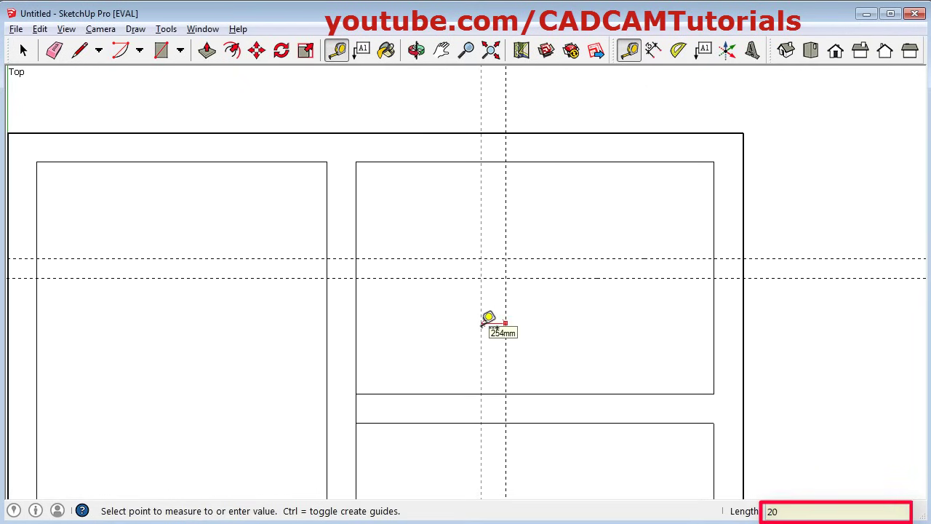
key(Return)
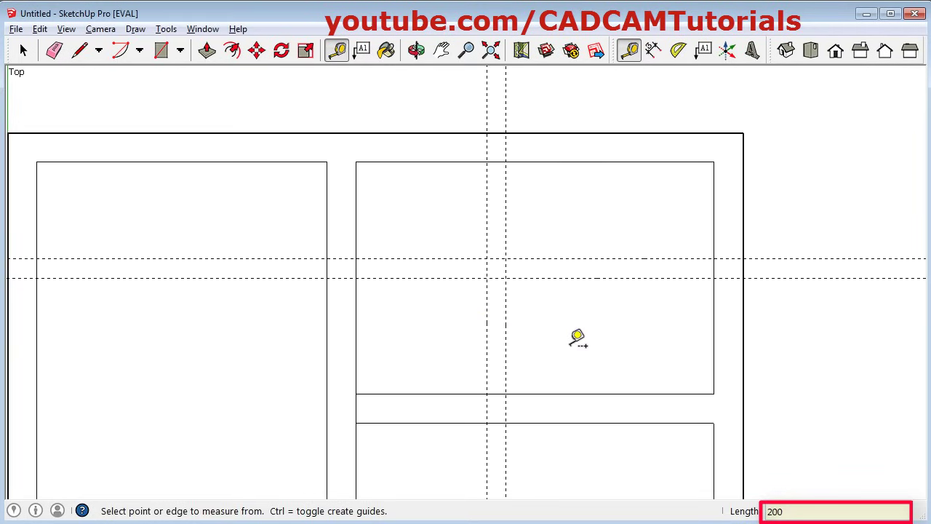
- Place a vertical guide 300 mm left of the bath wall's left guide
click(486, 409)
text(300)
key(Return)
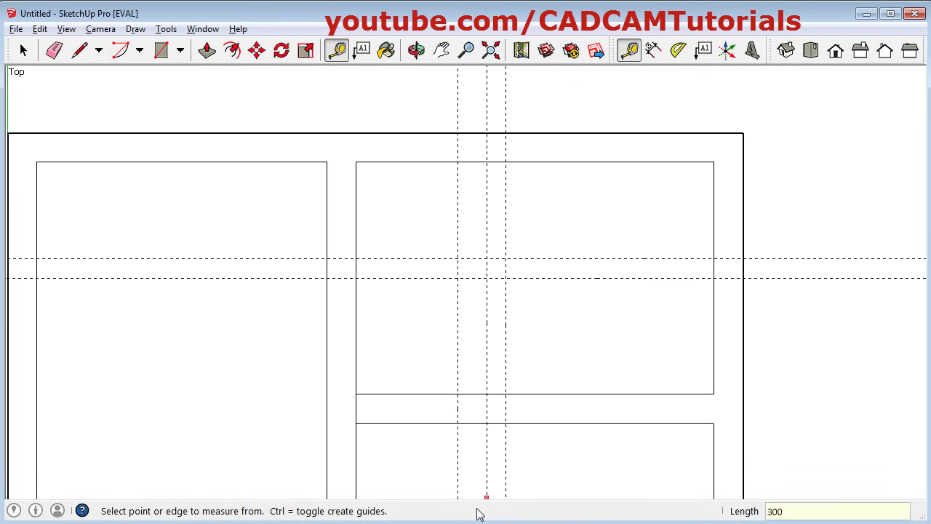
- Check the W.C. dimensions in the house plan and measure from the upper bath guide to the top wall's inner corner
key(alt+Tab)
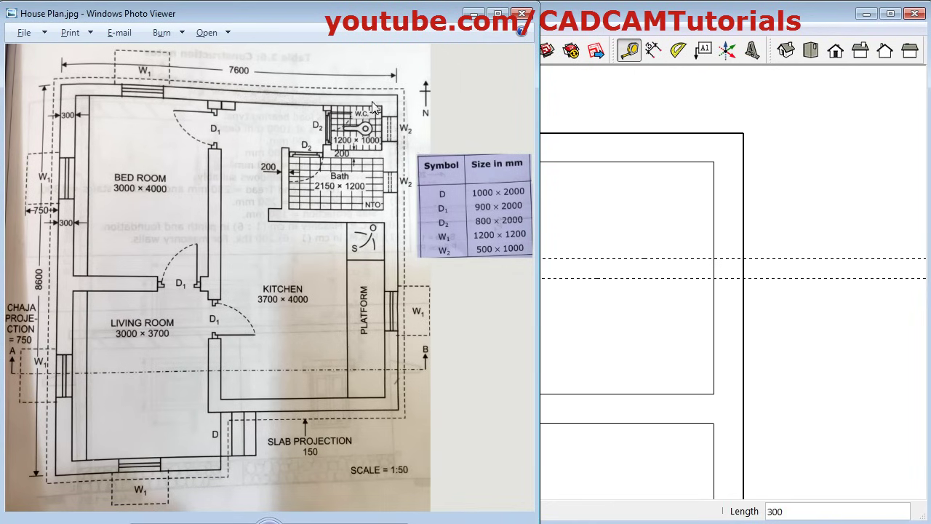
click(720, 250)
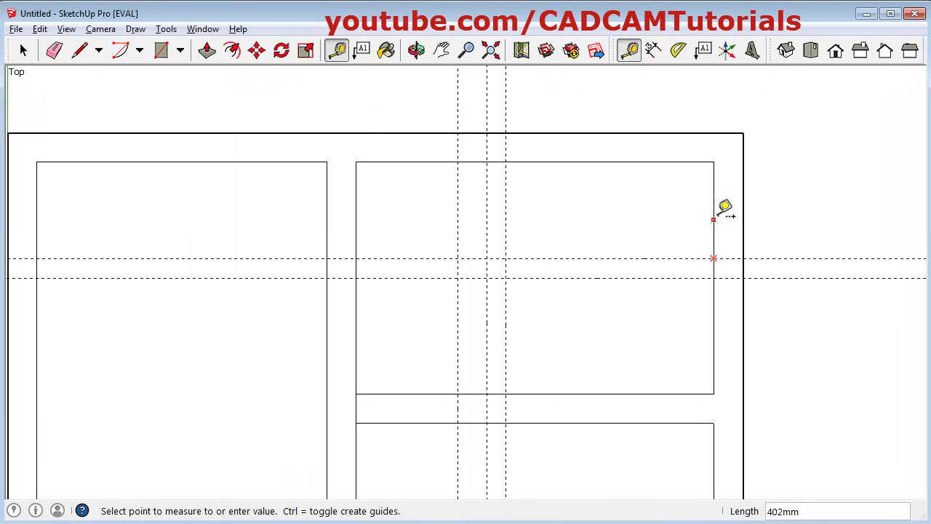
click(720, 154)
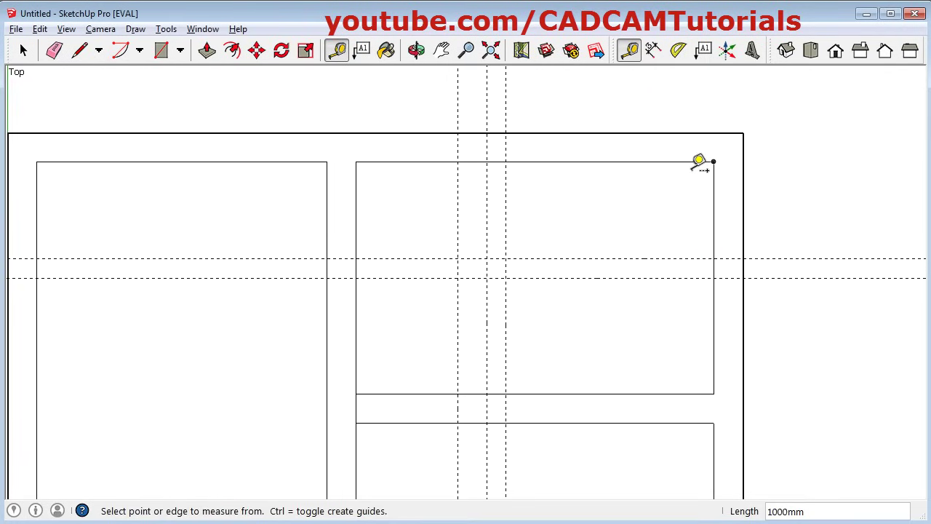
- Recheck the W.C. size in the house plan and place a vertical guide 1200 mm left of the right wall's inner edge
key(alt+Tab)
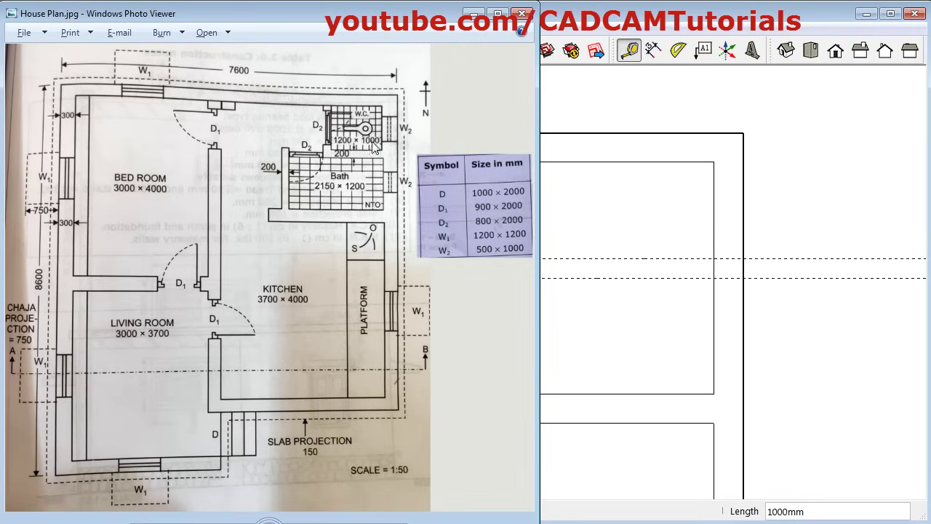
click(639, 22)
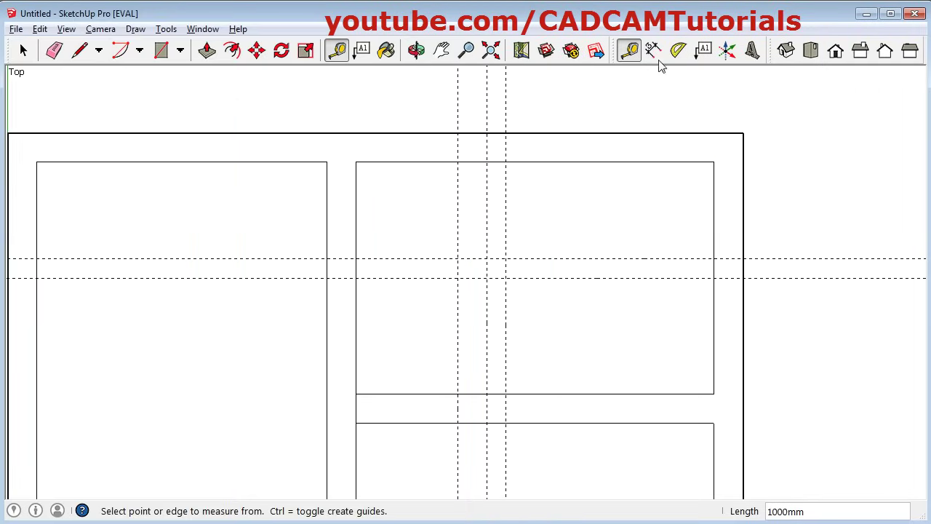
click(713, 220)
text(1200)
key(Return)
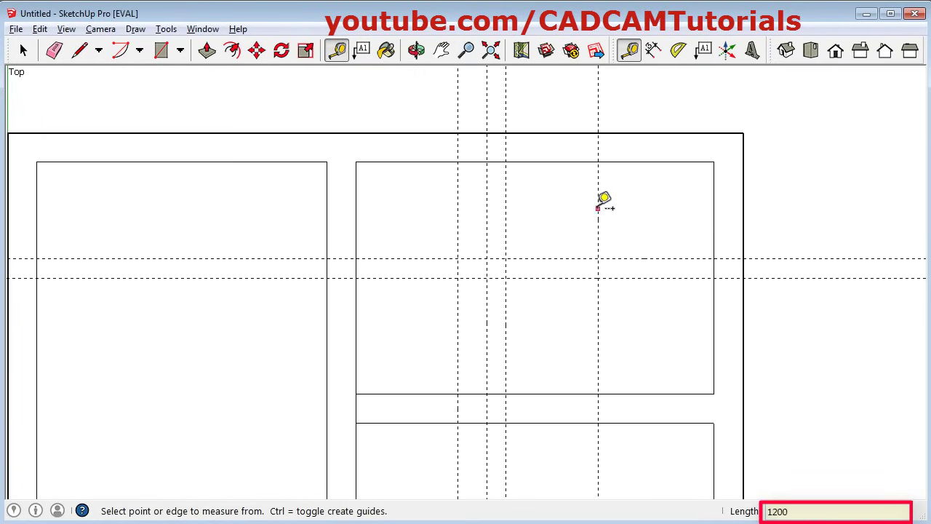
- Place a vertical guide 200 mm left of the W.C. guide for its wall thickness and check the house plan
click(598, 205)
text(200)
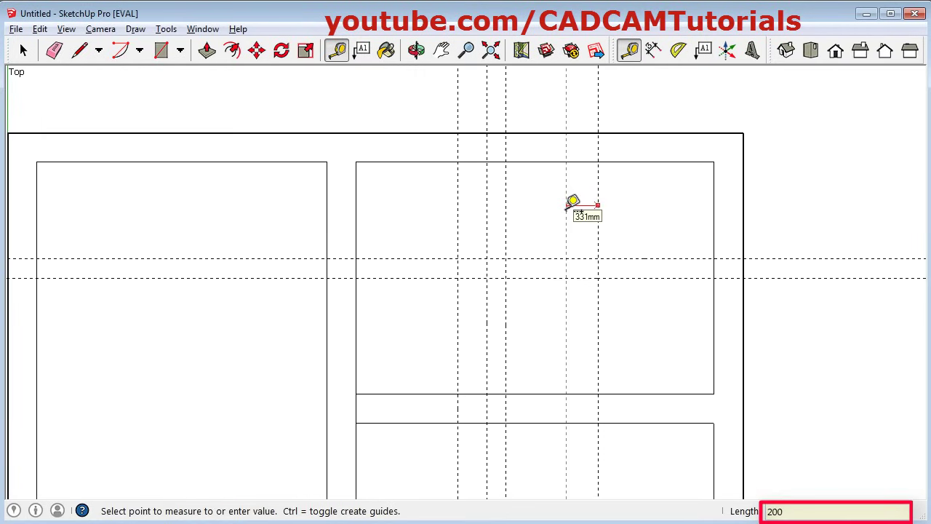
key(Return)
key(alt+Tab)
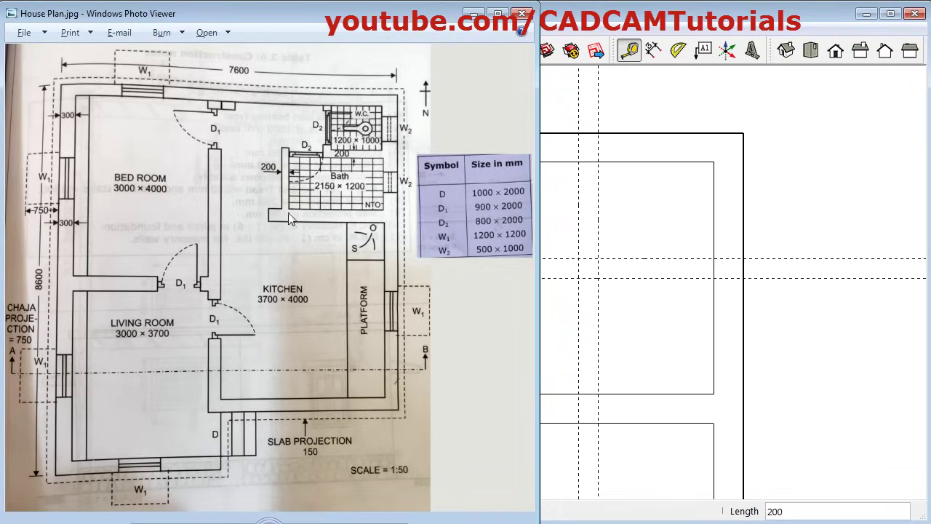
click(600, 27)
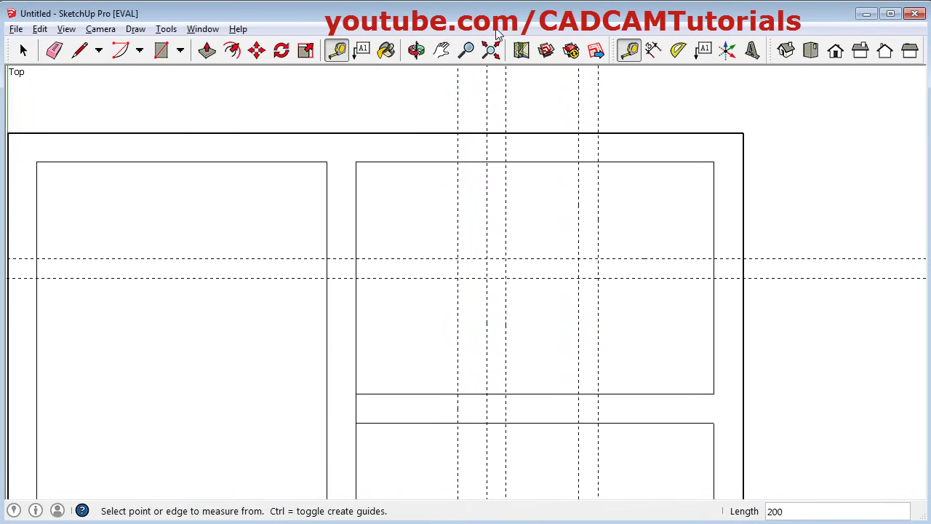
- Draw wall rectangles along the guides: the bath's left wall, a 1400 x 200 mm wall below the W.C., and a 200 x 1200 mm wall left of it
click(162, 51)
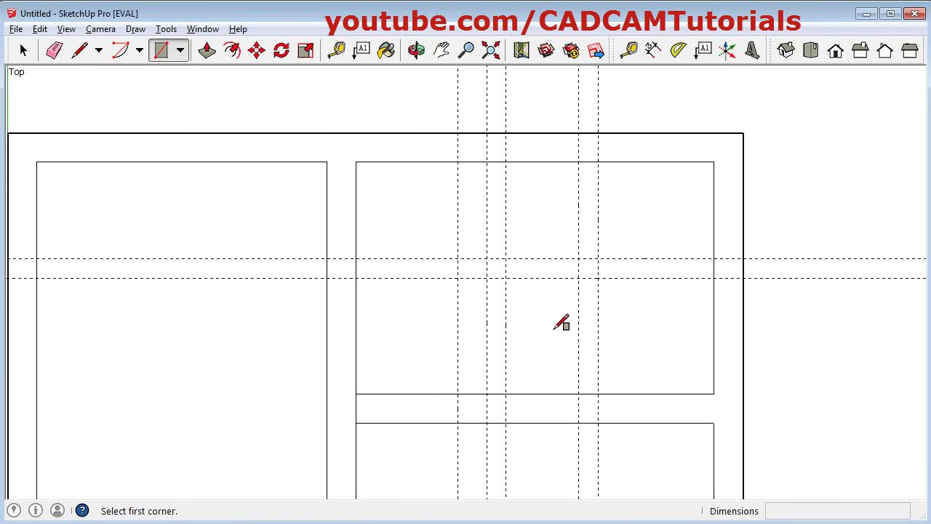
click(486, 258)
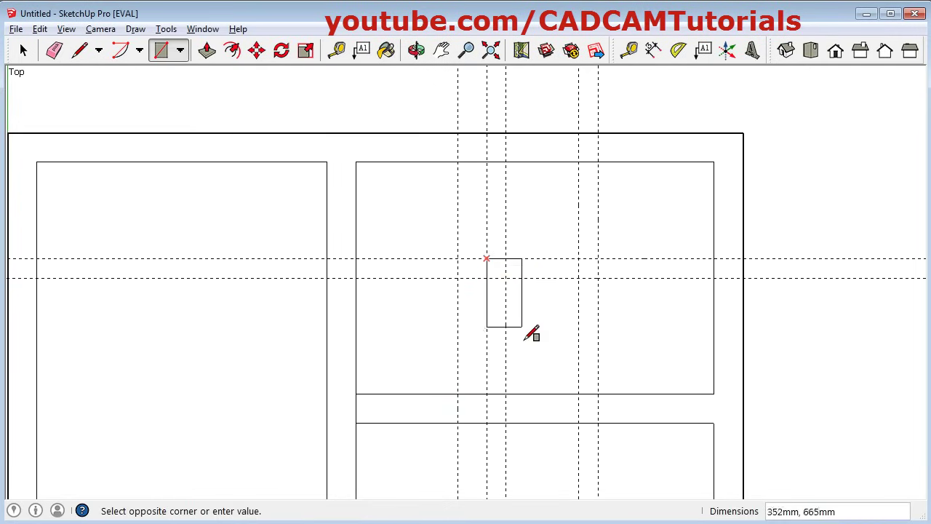
click(506, 393)
click(578, 258)
click(715, 277)
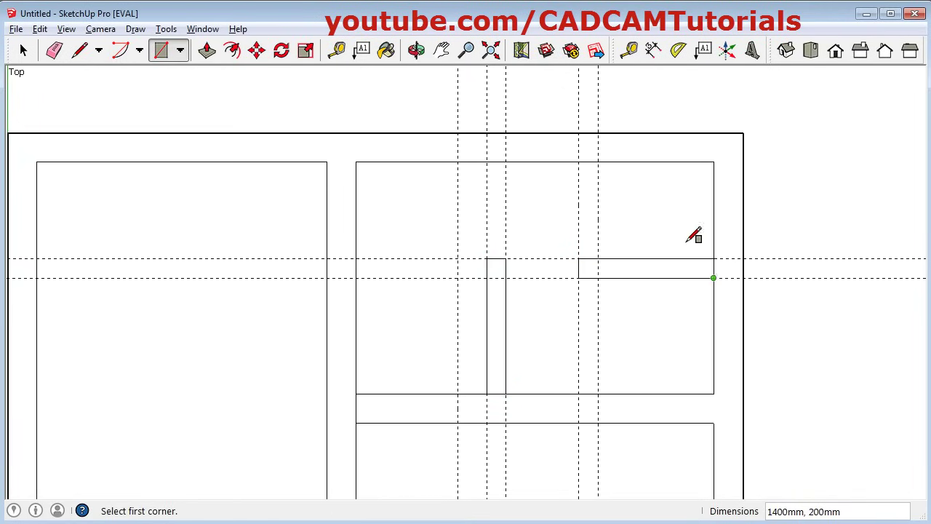
click(579, 161)
click(599, 277)
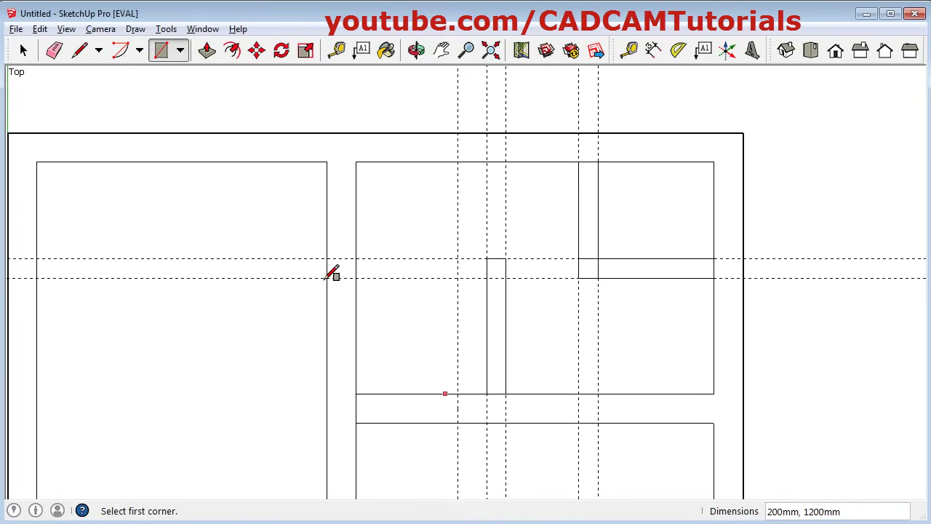
- Draw a 300 mm line across the wall below the bath along the leftmost vertical guide
click(78, 50)
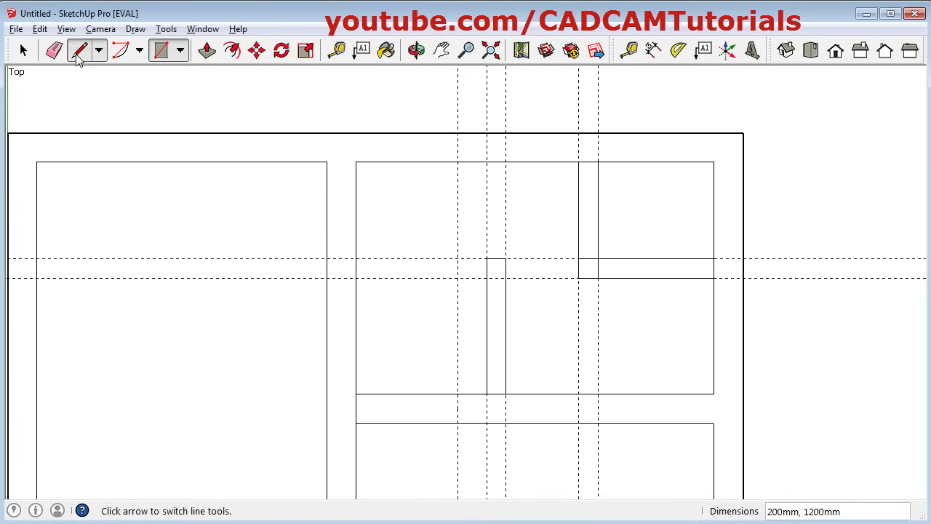
click(456, 394)
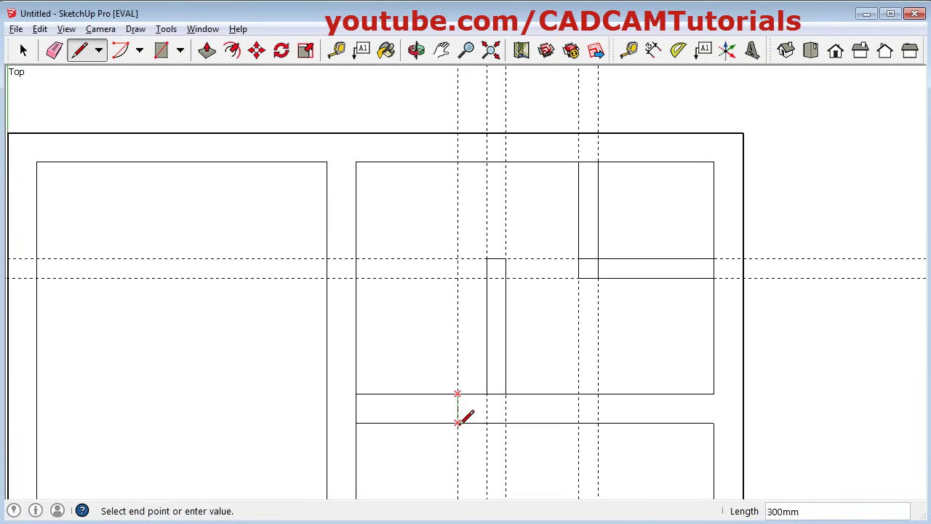
click(457, 422)
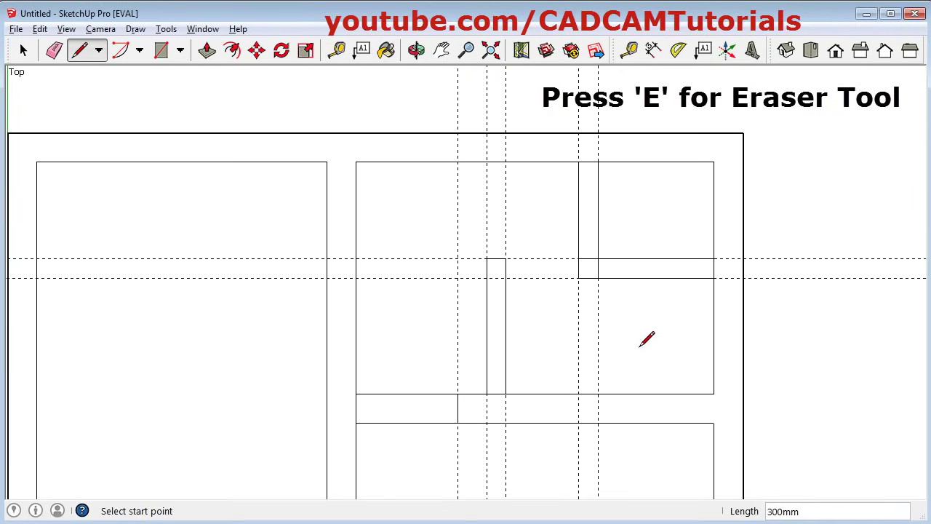
- Erase all guides and the surplus wall lines around the bath and W.C., including the wall stub left of the 300 mm line
key(e)
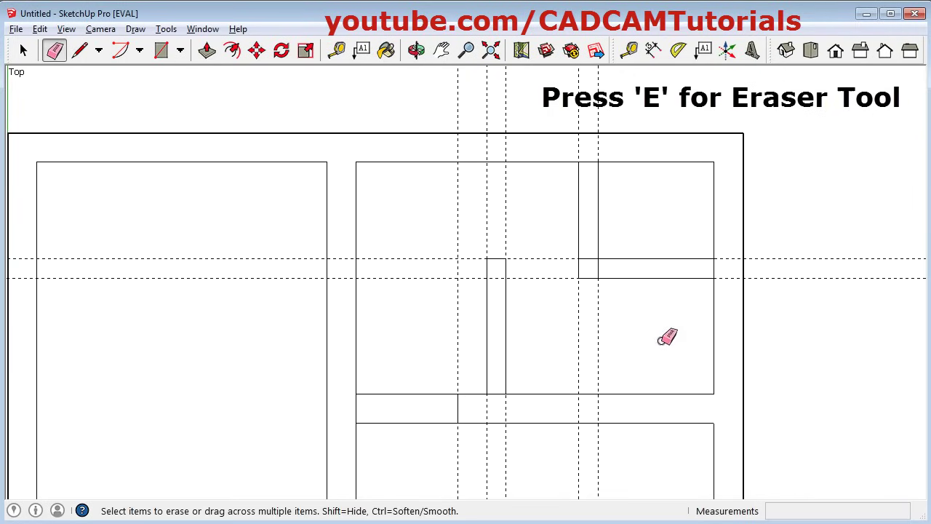
drag(811, 243, 813, 305)
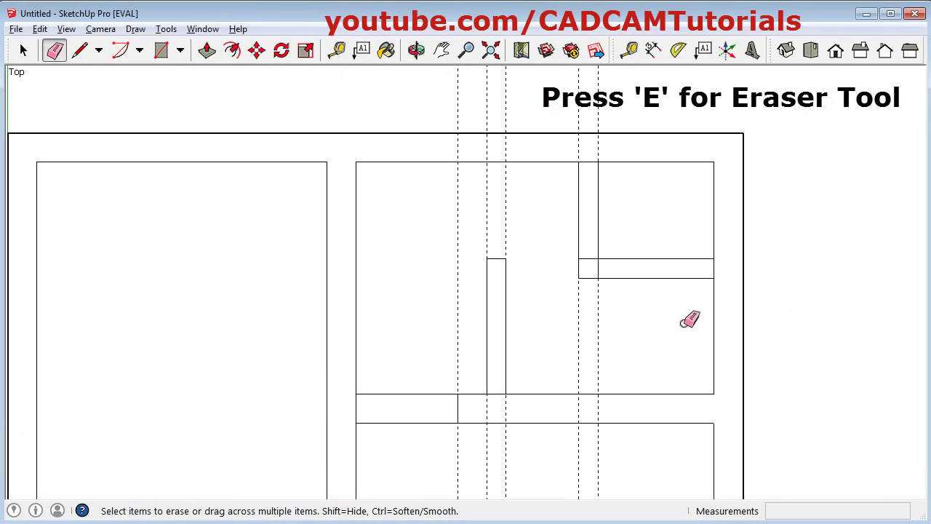
mouse_move(557, 337)
mouse_down()
mouse_move(524, 224)
mouse_move(417, 221)
mouse_move(485, 219)
mouse_move(591, 296)
mouse_move(602, 322)
mouse_move(536, 405)
mouse_move(435, 398)
mouse_move(412, 414)
mouse_move(413, 441)
mouse_up()
mouse_move(531, 456)
mouse_down()
mouse_move(492, 395)
mouse_move(625, 309)
mouse_move(589, 261)
mouse_move(623, 318)
mouse_up()
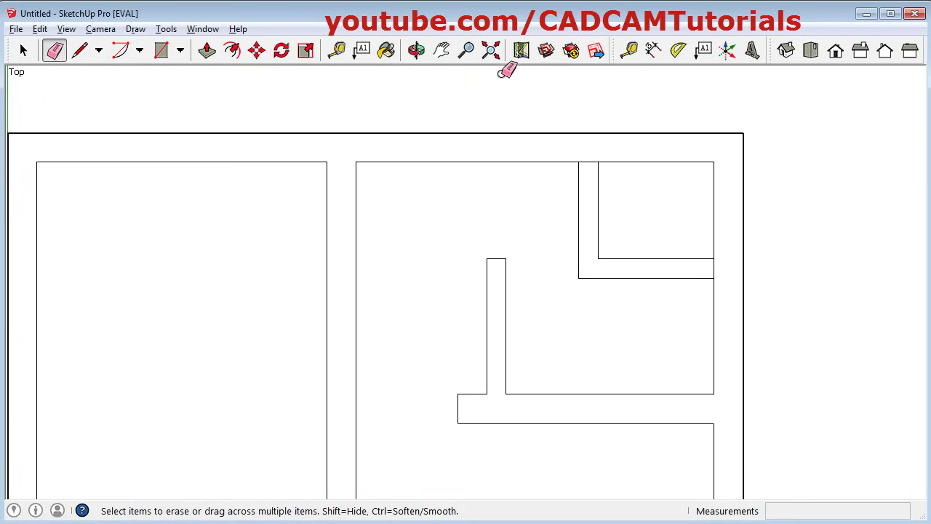
- Check the D1 doors in the house plan and place horizontal guides 150 mm below the living room's top edge and 900 mm further down
click(492, 53)
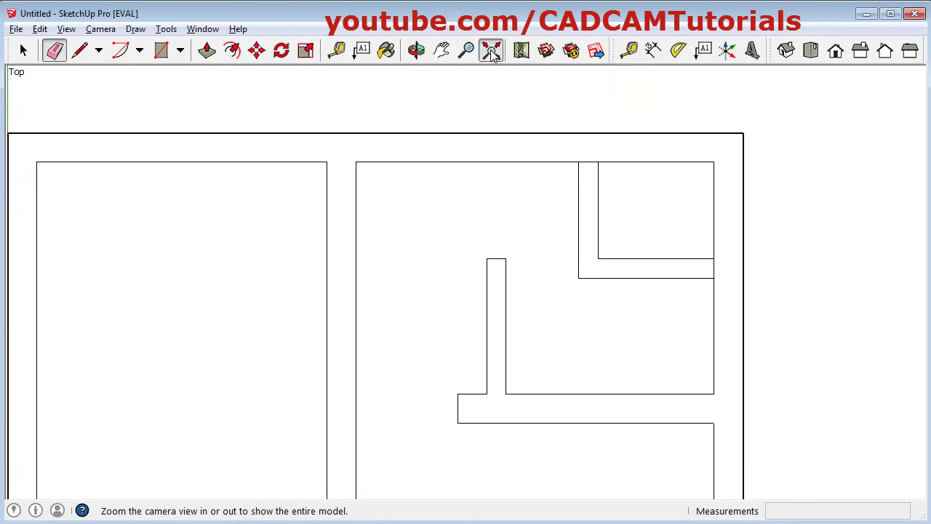
mouse_move(503, 280)
shift+middle_down()
mouse_move(679, 298)
mouse_move(747, 291)
mouse_move(760, 279)
shift+middle_up()
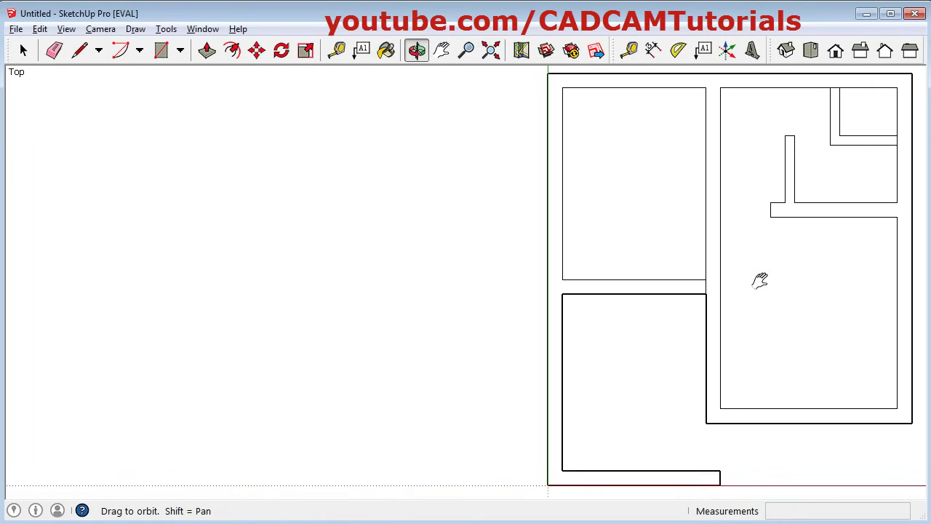
key(alt+Tab)
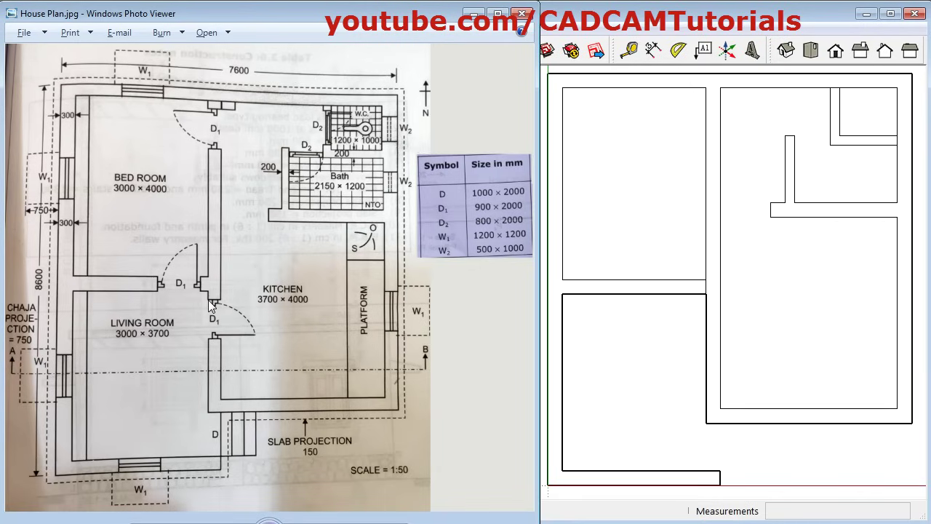
click(642, 21)
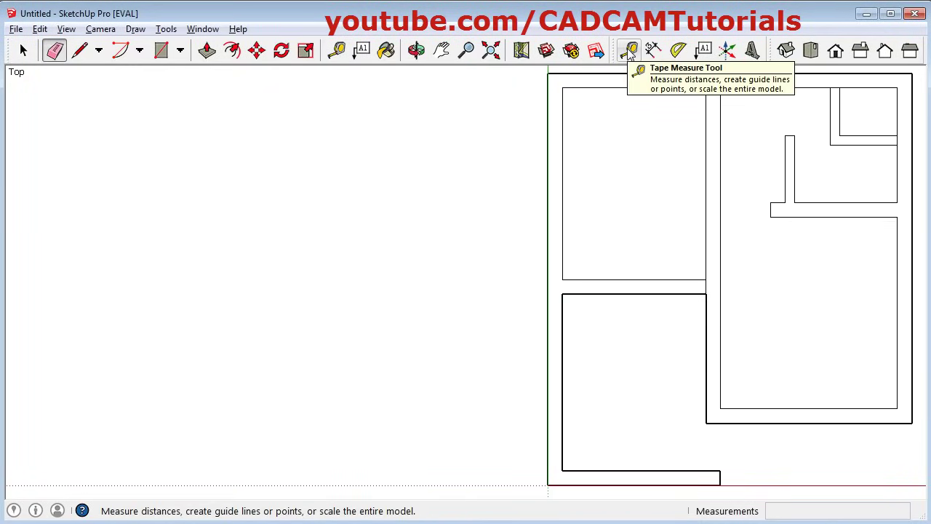
click(629, 51)
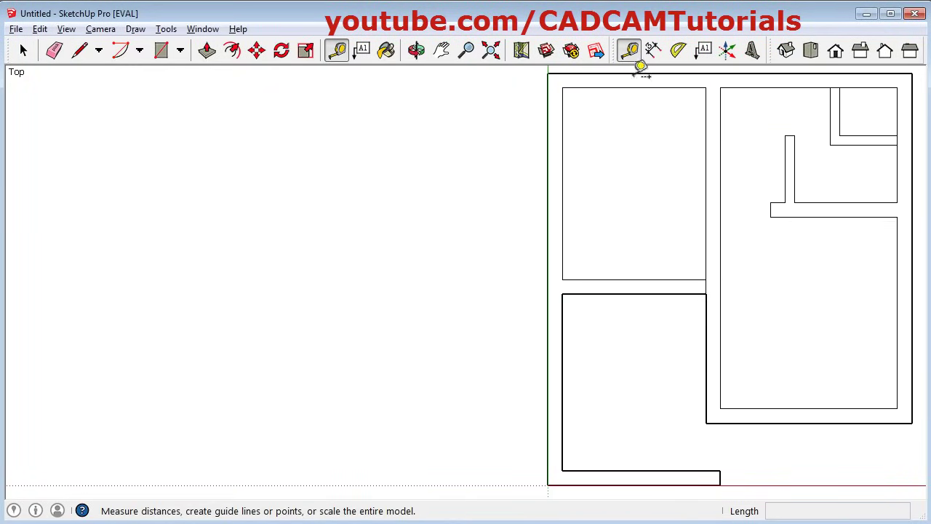
click(685, 293)
text(150)
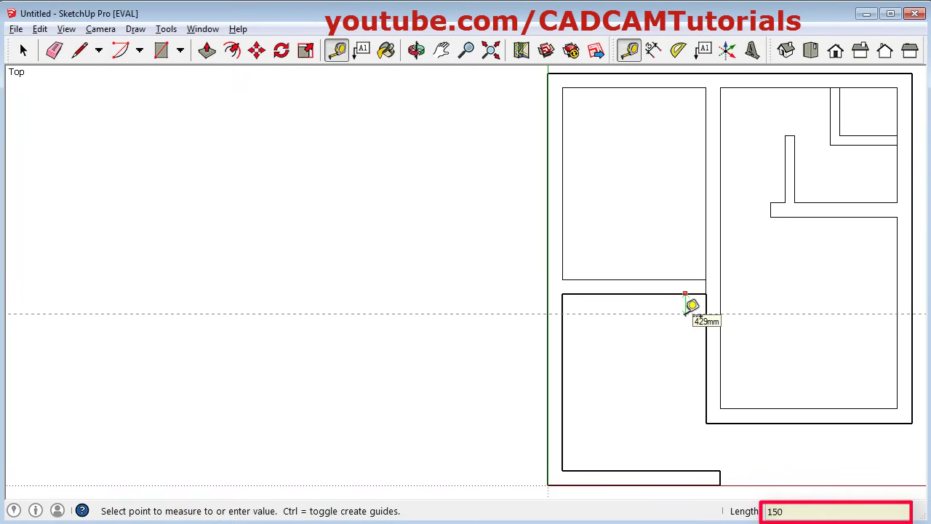
key(Return)
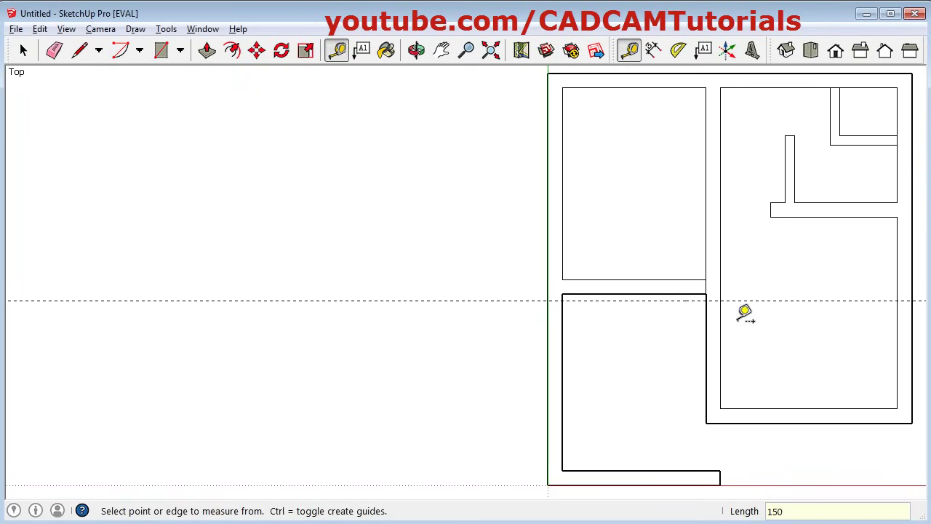
click(748, 300)
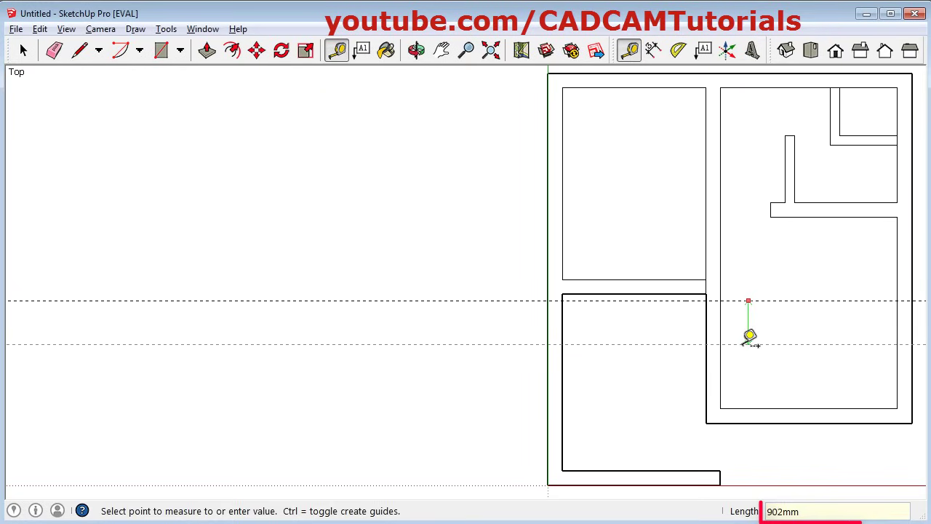
text(900)
key(Return)
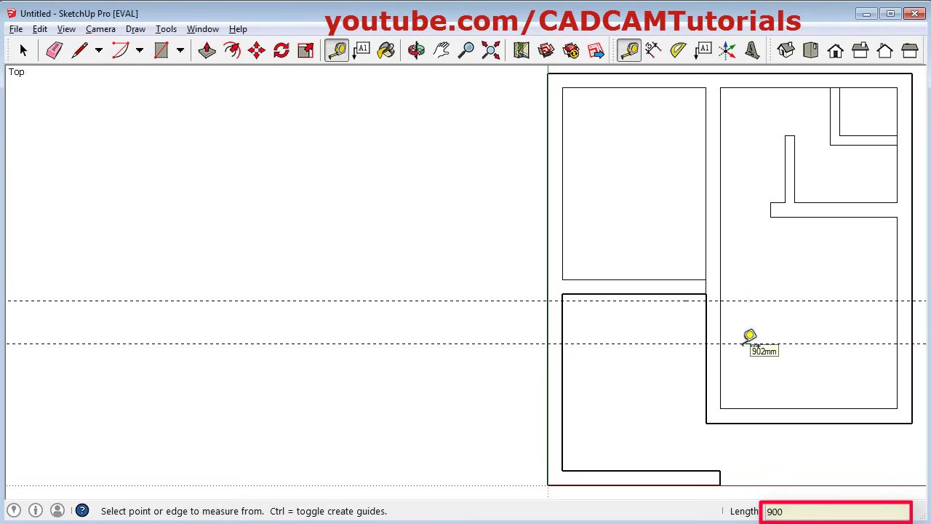
- Place vertical guides 150 mm left of the bedroom's right edge and another 900 mm further left for the door opening
click(706, 261)
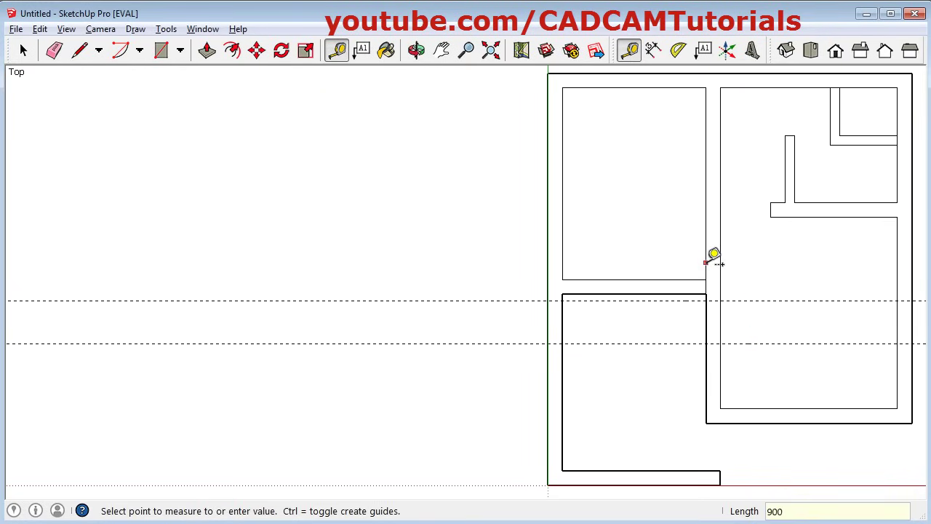
text(150)
key(Return)
click(702, 256)
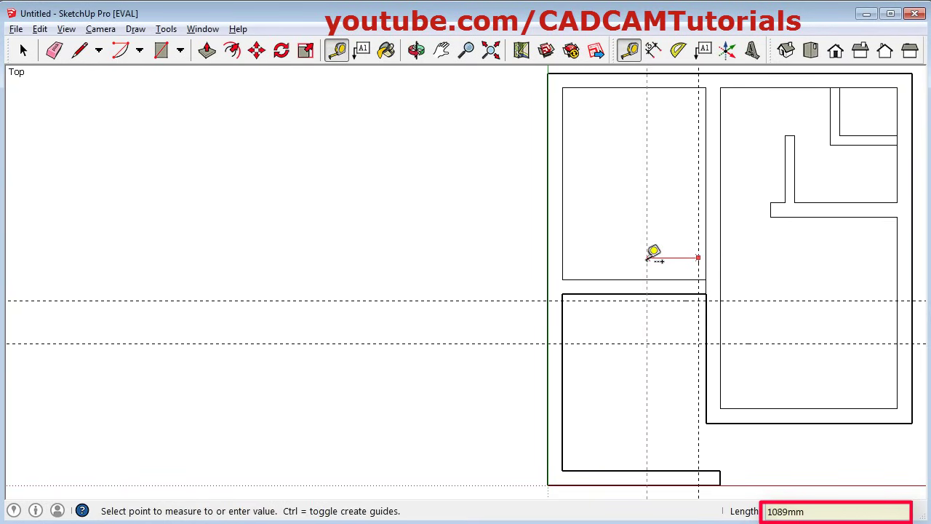
text(1)
key(BackSpace)
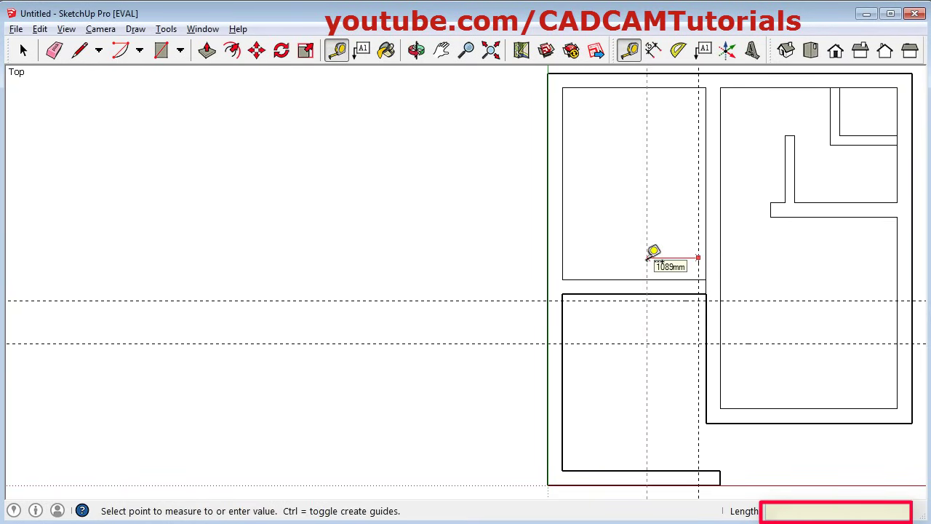
key(Return)
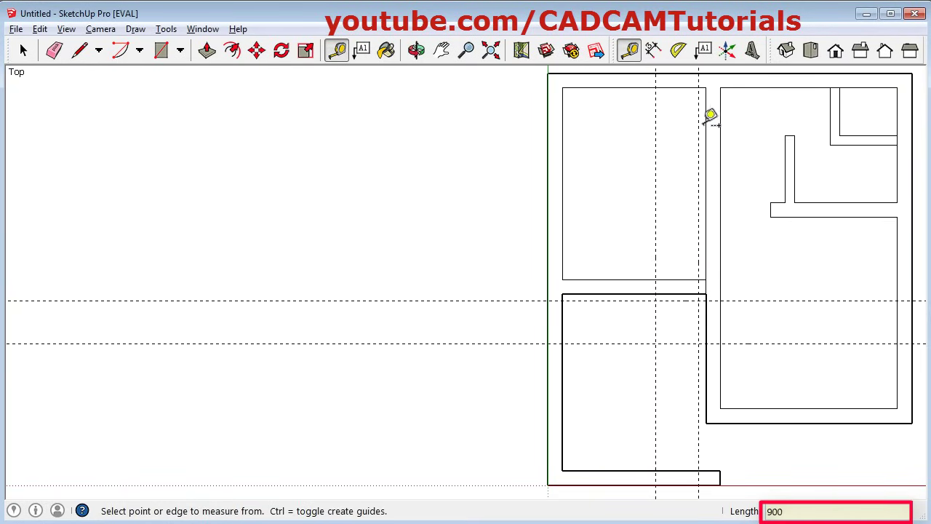
- Place horizontal guides 150 mm below the bedroom's top inner edge and another 900 mm further down for its kitchen-side door
click(685, 87)
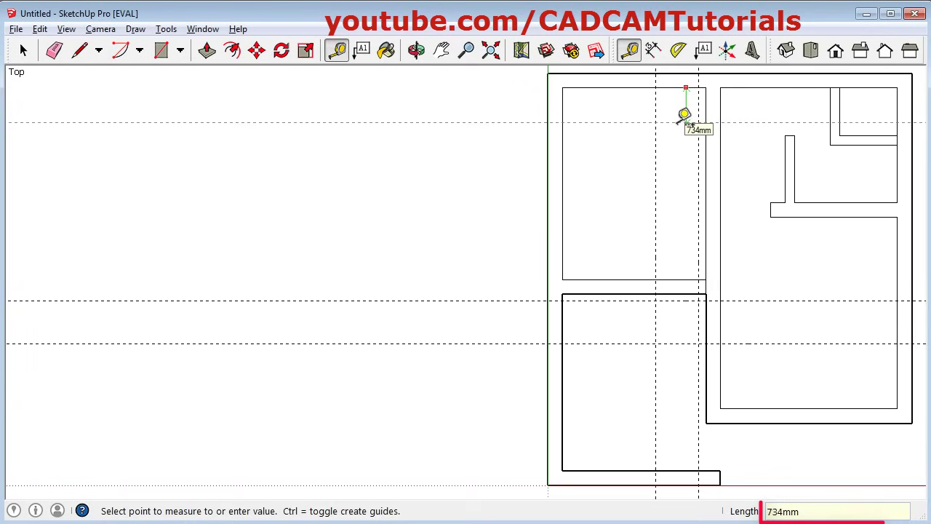
text(150)
key(Return)
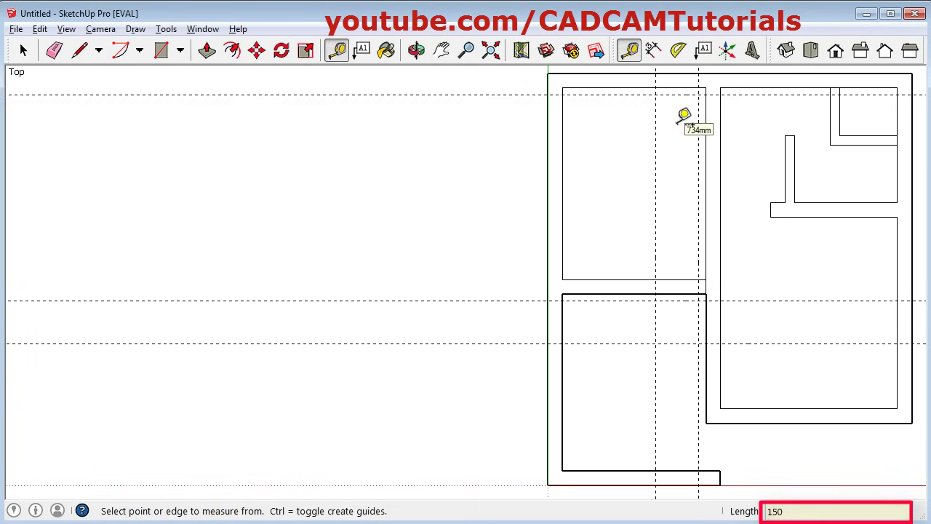
click(748, 95)
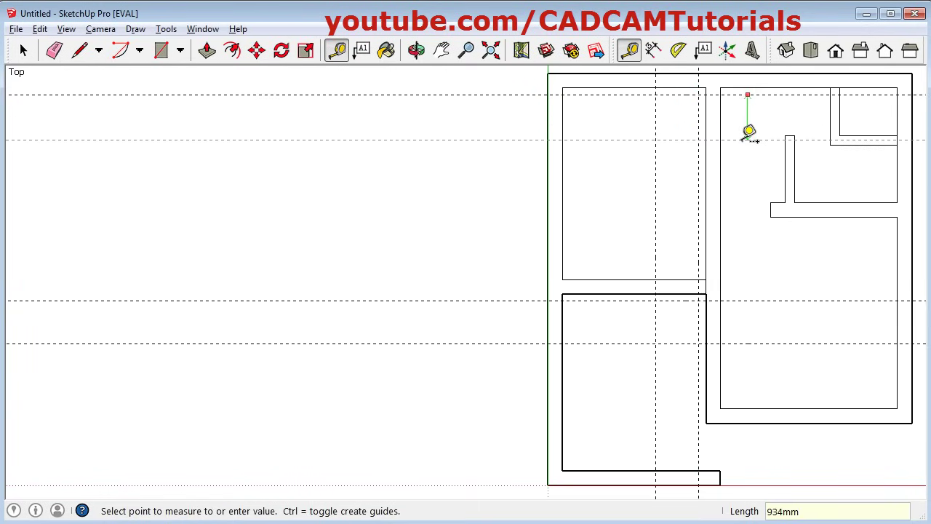
text(900)
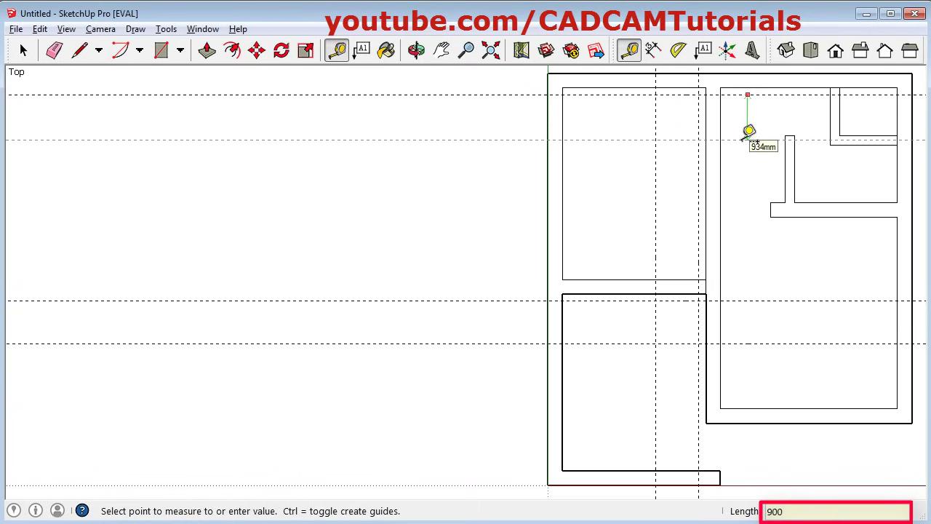
key(Return)
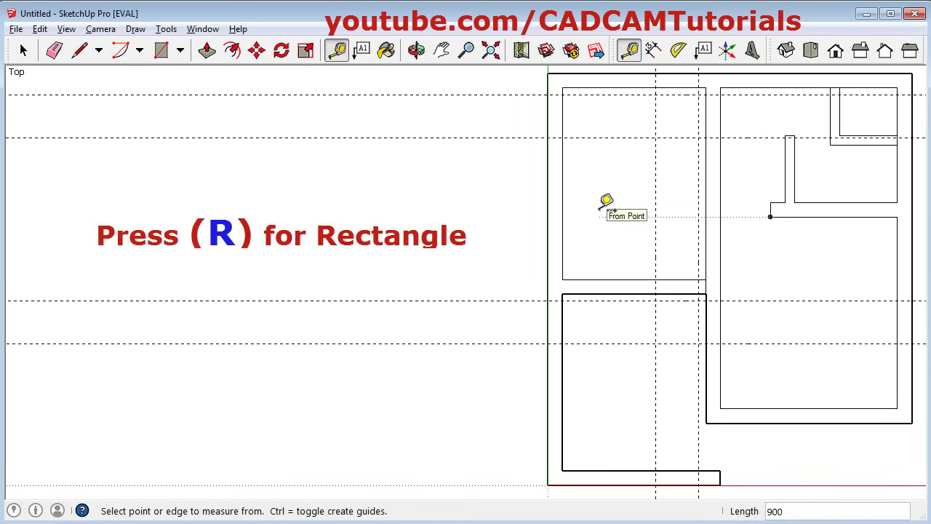
- Draw 900 x 300 mm door-opening rectangles between the guides in the bedroom's right wall and in the wall between bedroom and living room
key(r)
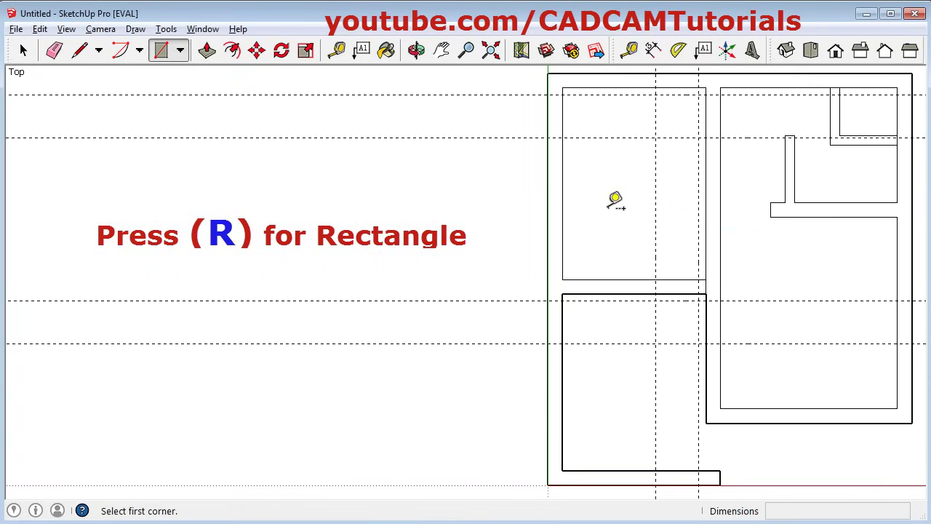
click(705, 94)
click(720, 136)
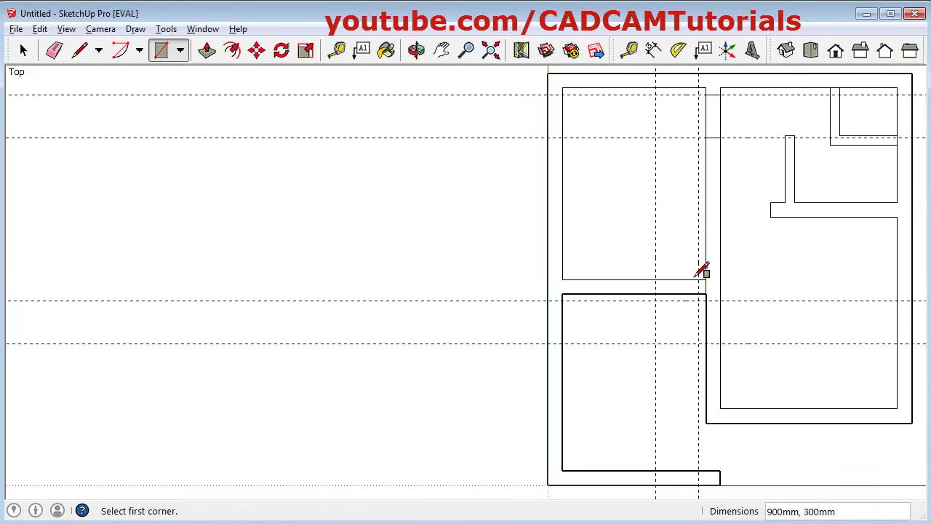
click(654, 280)
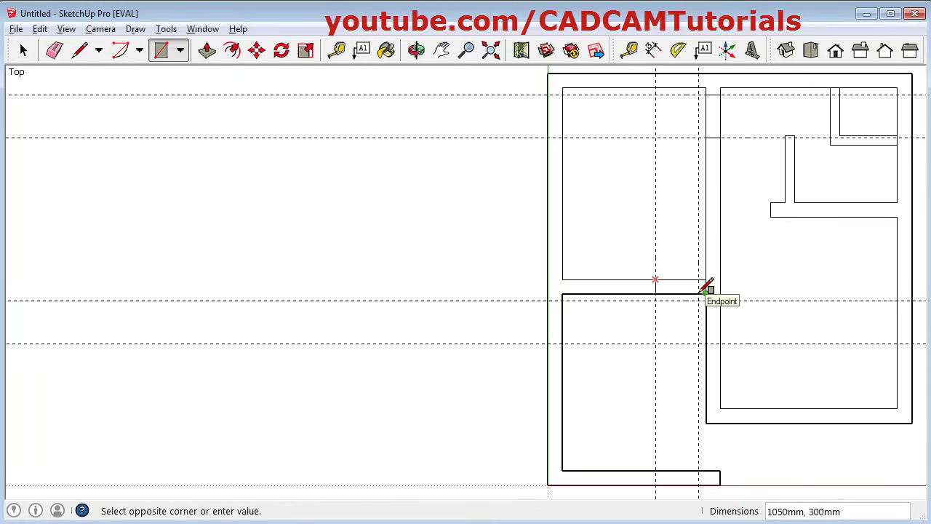
click(704, 295)
scroll(712, 296, up, 3)
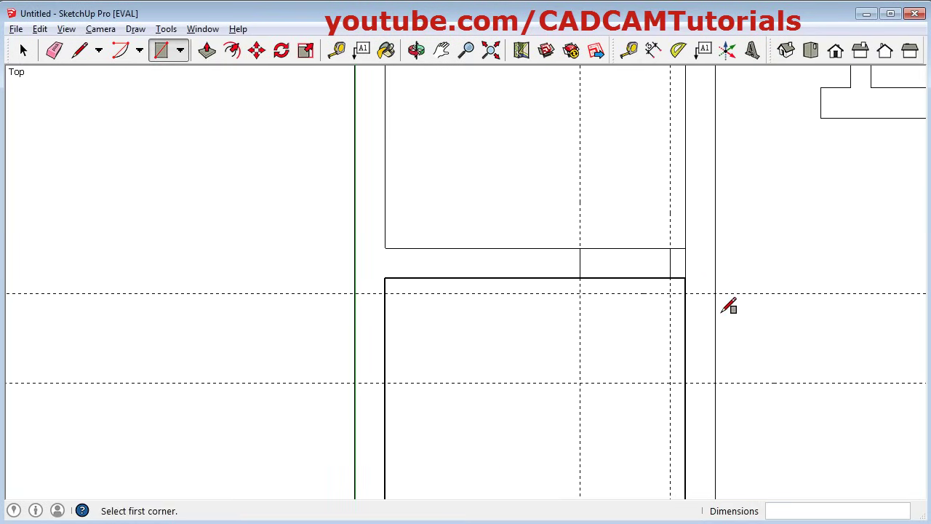
- Draw a 900 x 300 mm opening in the living room–kitchen wall, then erase the guides and wall edges across both living room door openings
click(684, 293)
click(714, 383)
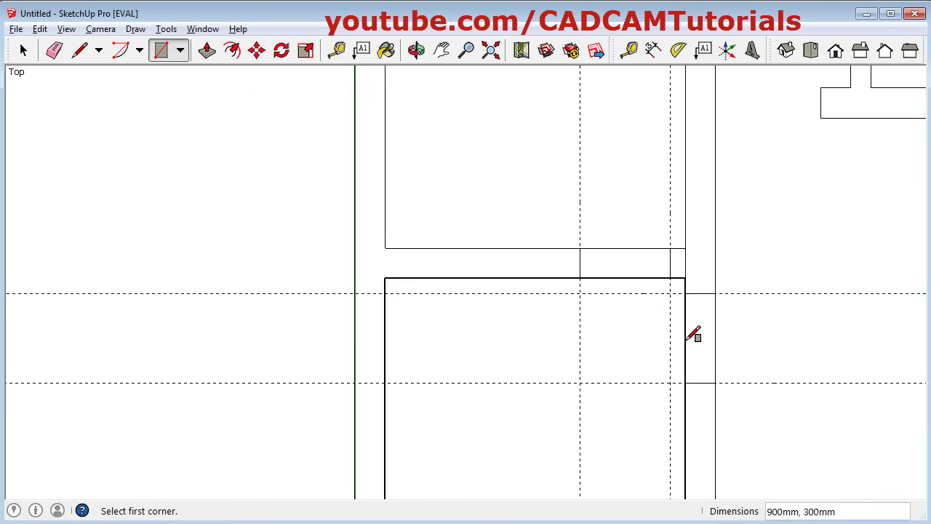
key(e)
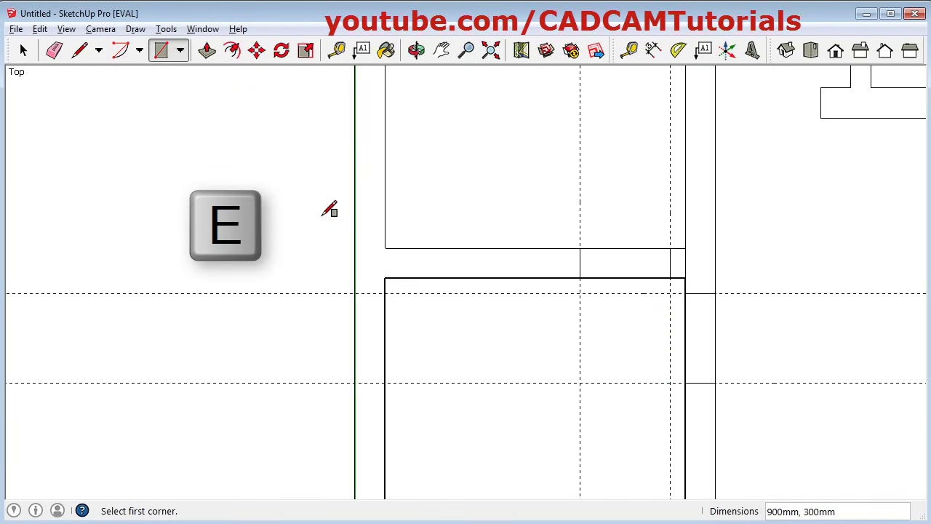
mouse_move(771, 340)
mouse_down()
mouse_move(735, 351)
mouse_move(588, 350)
mouse_move(570, 321)
mouse_move(630, 218)
mouse_up()
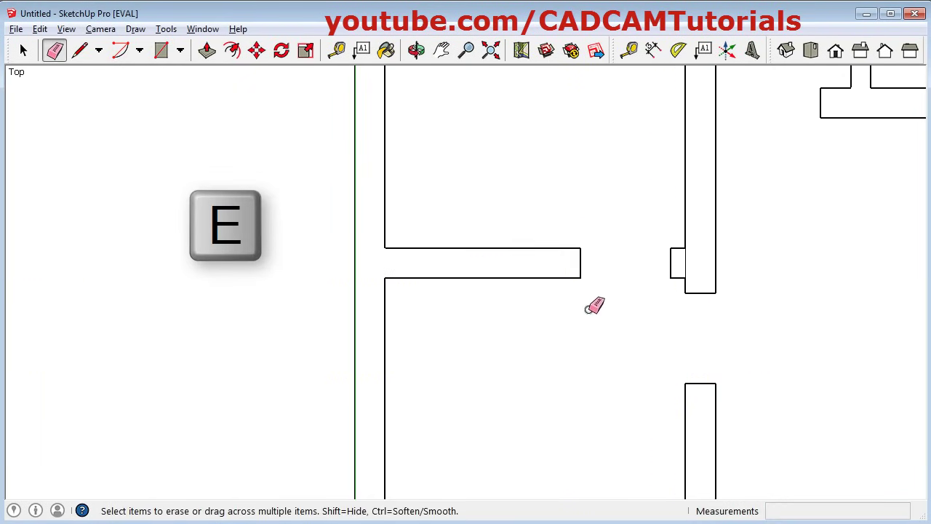
scroll(697, 290, up, 2)
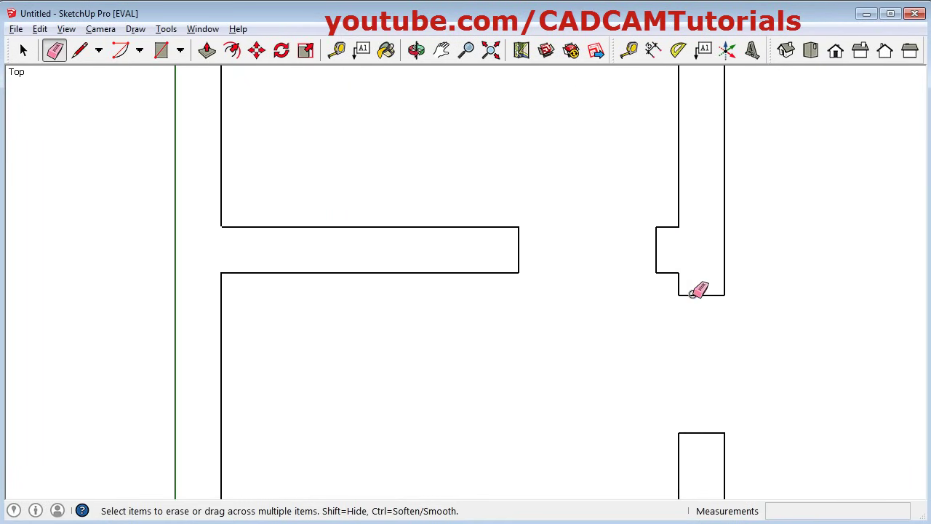
- Erase the horizontal guides and wall edges across the upper door opening in the bedroom's right wall
click(491, 50)
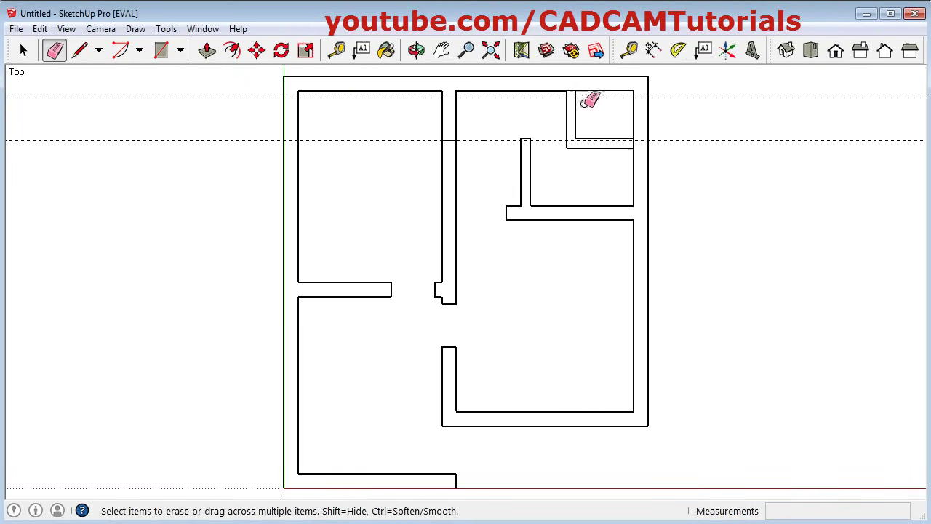
scroll(471, 92, up, 4)
mouse_move(512, 106)
mouse_down()
mouse_move(491, 136)
mouse_move(392, 165)
mouse_move(357, 244)
mouse_move(422, 252)
mouse_up()
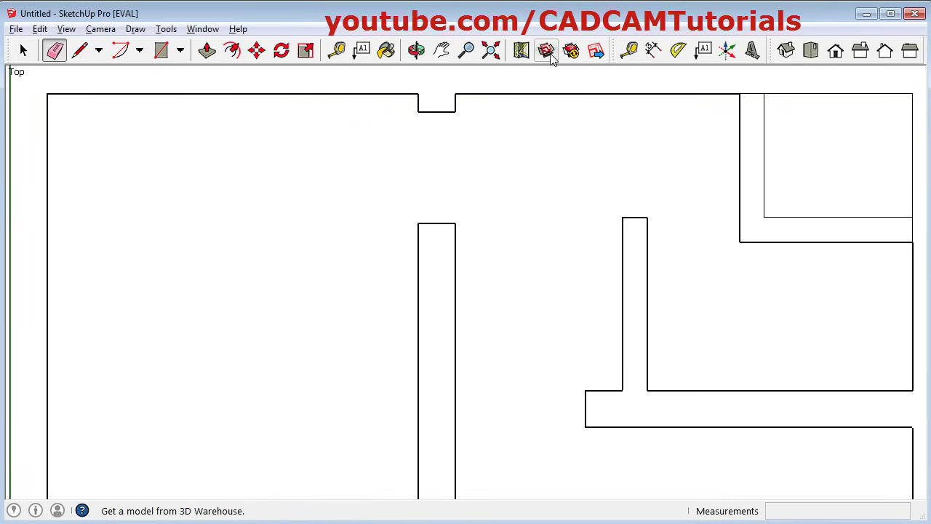
- Check the D2 doors in the house plan and measure from the W.C. wall's outer corner towards the bath's left wall
click(490, 50)
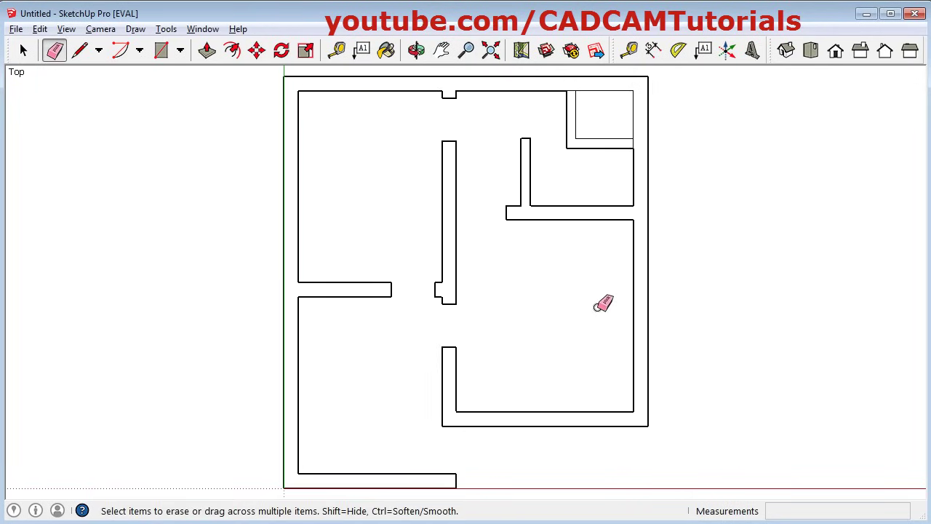
shift+middle_drag(536, 297, 779, 295)
key(alt+Tab)
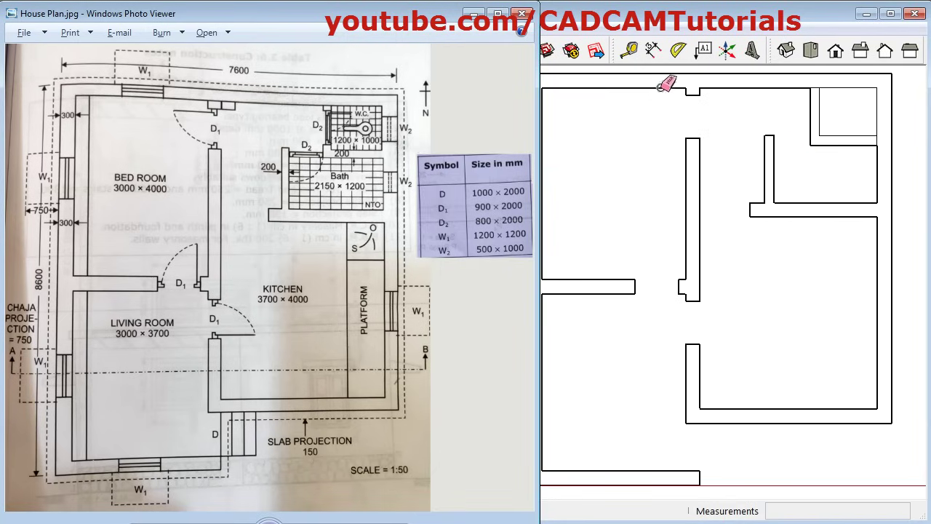
click(631, 58)
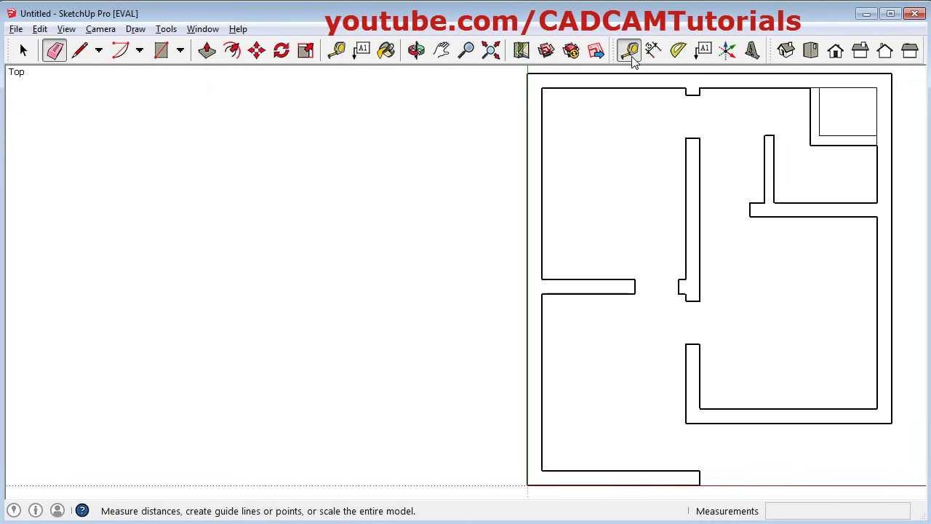
scroll(855, 93, up, 4)
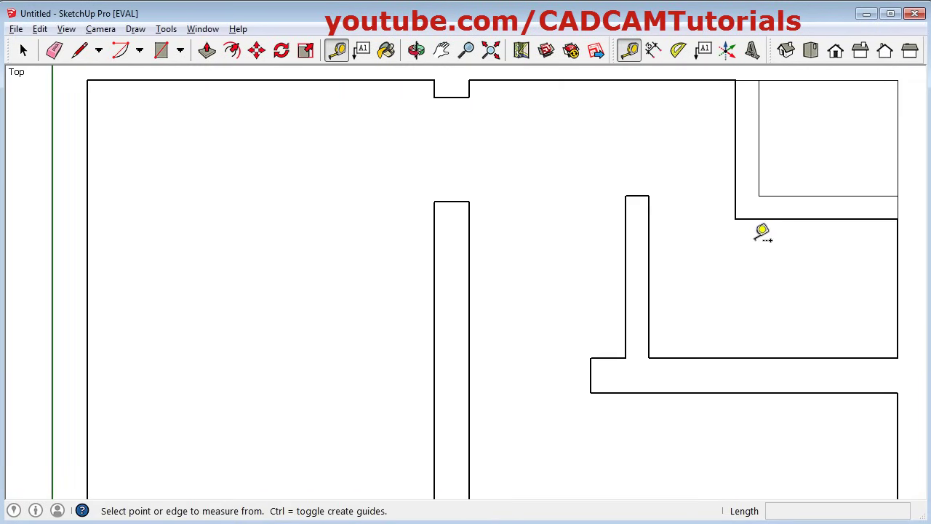
click(735, 218)
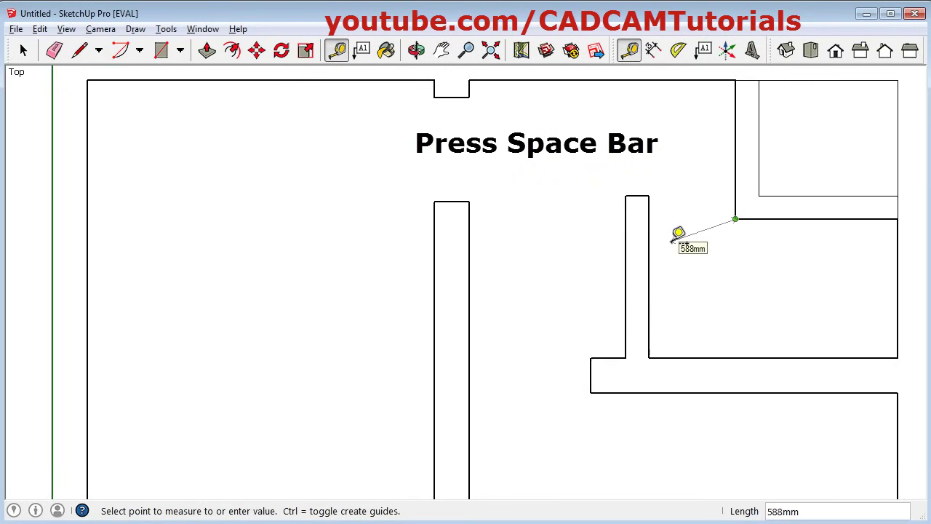
key(space)
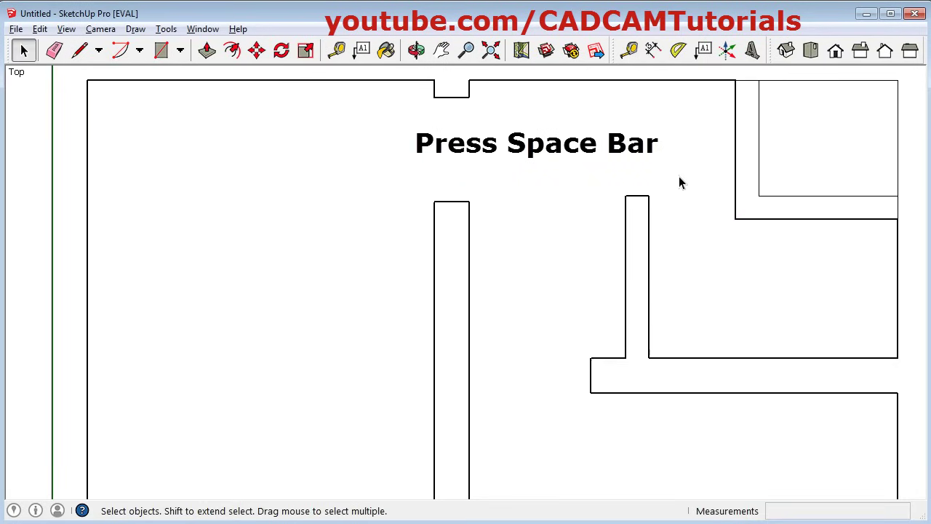
- Move the bath's left wall and the end of its lower wall 50 mm to the left along the red axis
drag(676, 174, 633, 251)
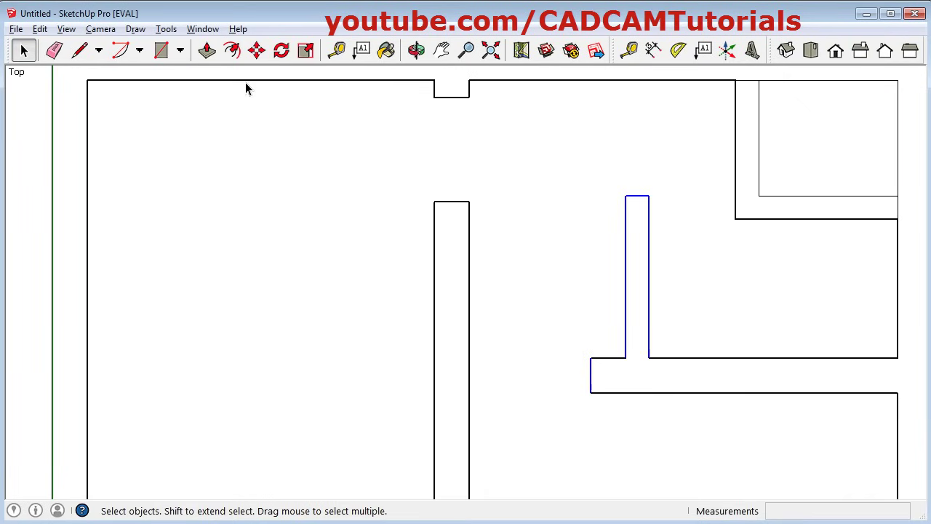
click(256, 49)
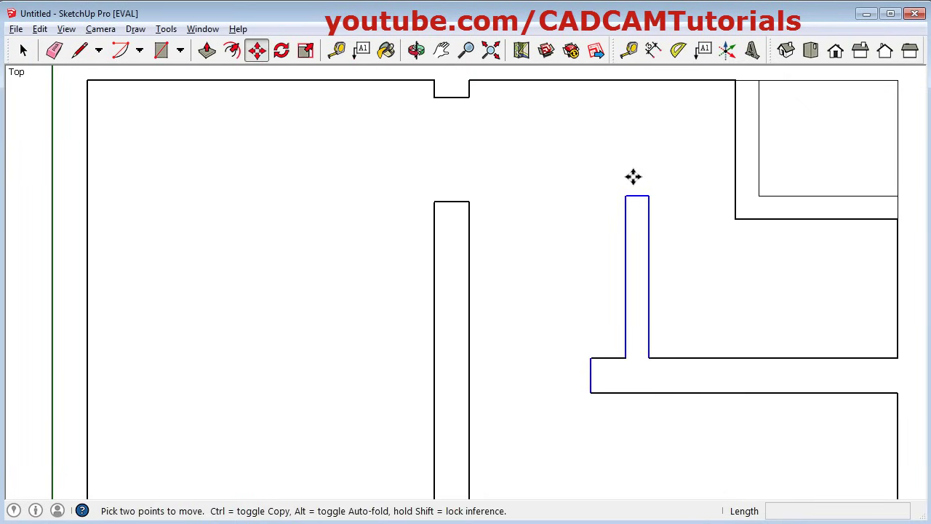
click(624, 197)
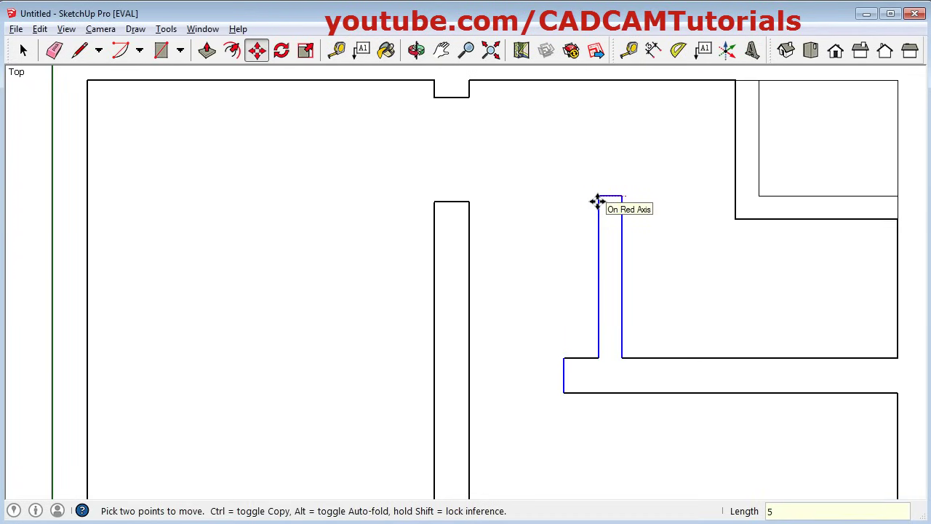
text(50)
key(Return)
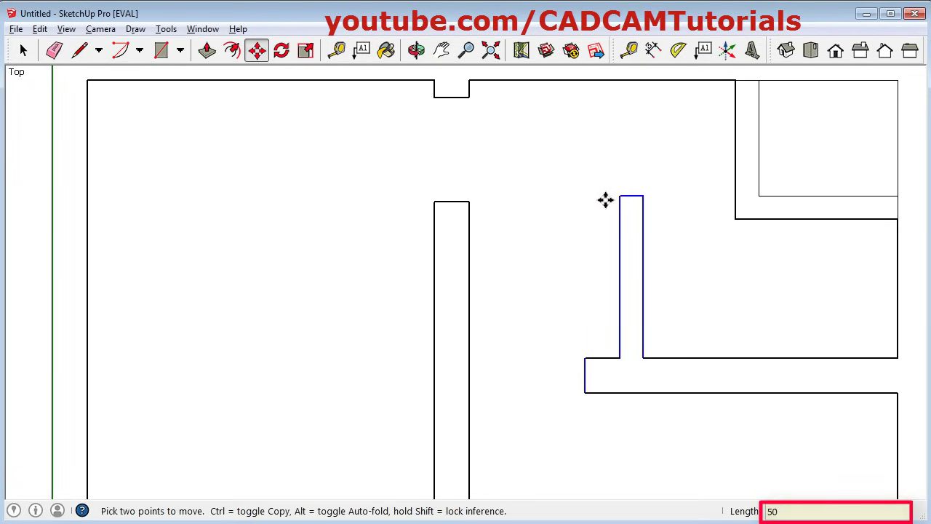
- Measure the bath door gap between the W.C. wall corner and the bath's left wall, and compare it with D2 in the house plan
click(630, 51)
click(735, 218)
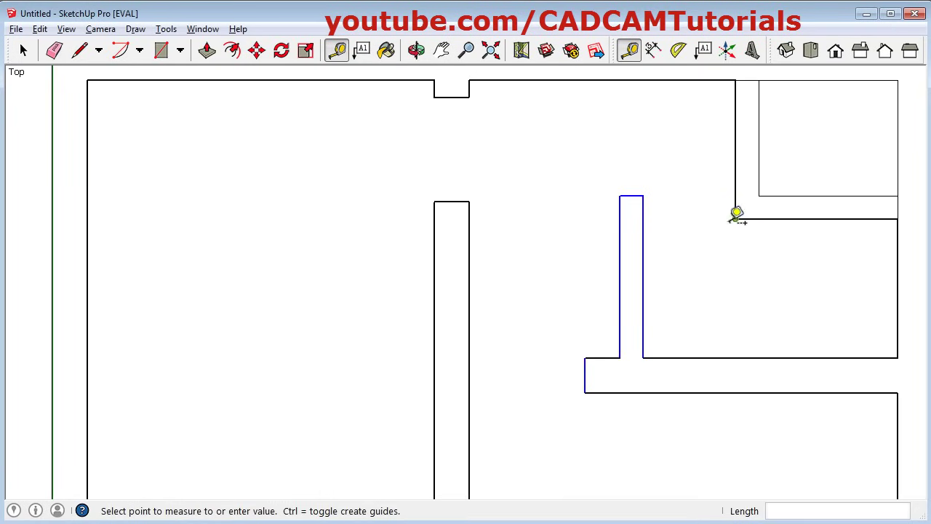
click(643, 218)
key(alt+Tab)
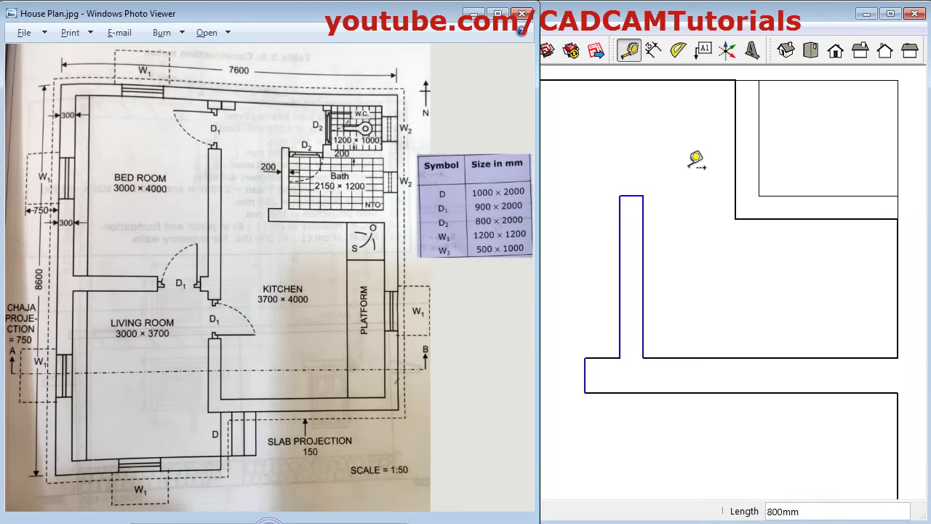
double_click(686, 17)
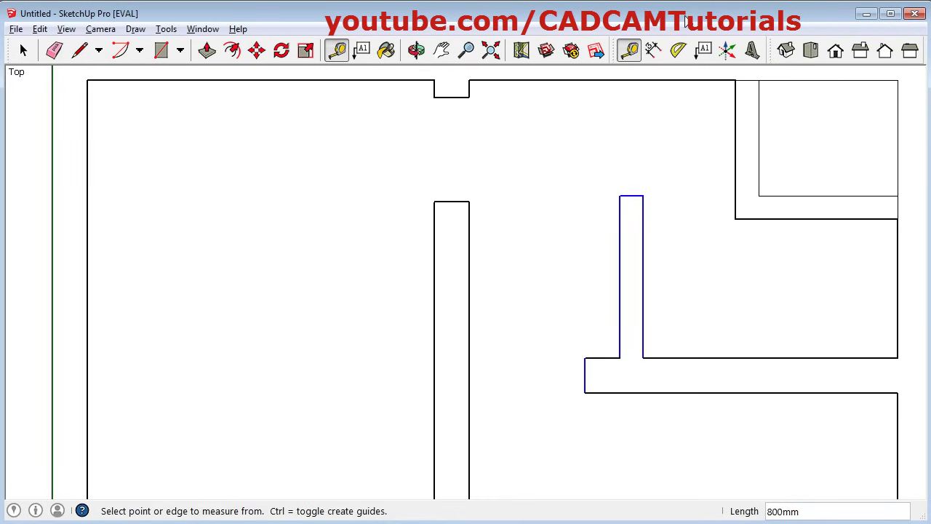
- Place horizontal guides 100 mm above the W.C.'s lower inner edge and 100 mm below its top edge
click(783, 195)
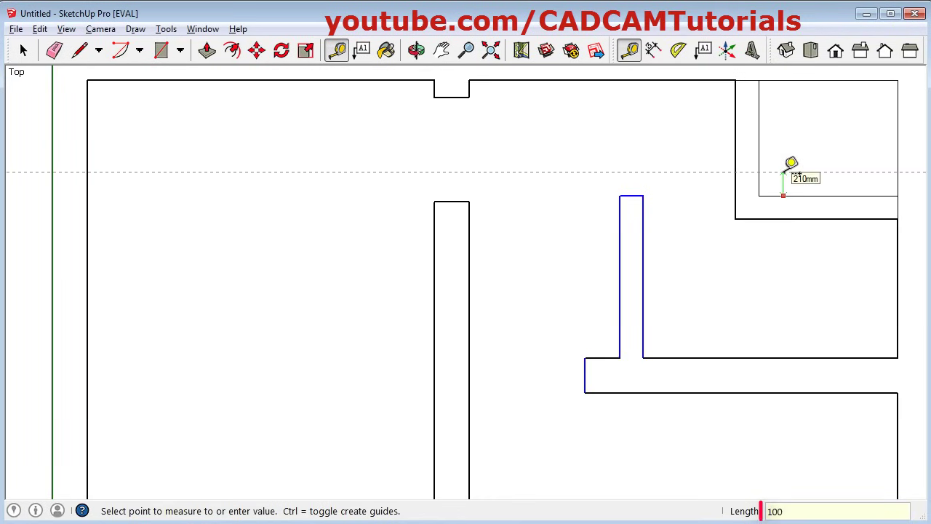
key(Return)
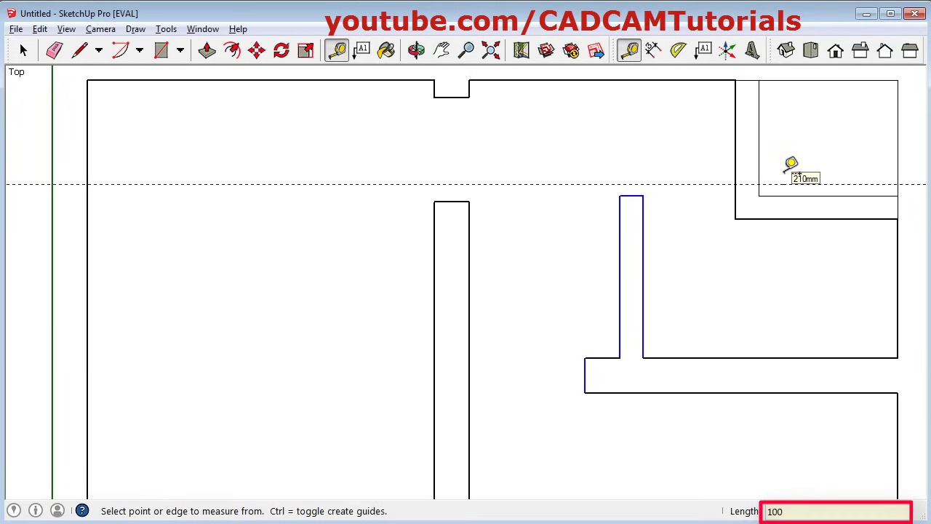
click(789, 80)
text(10)
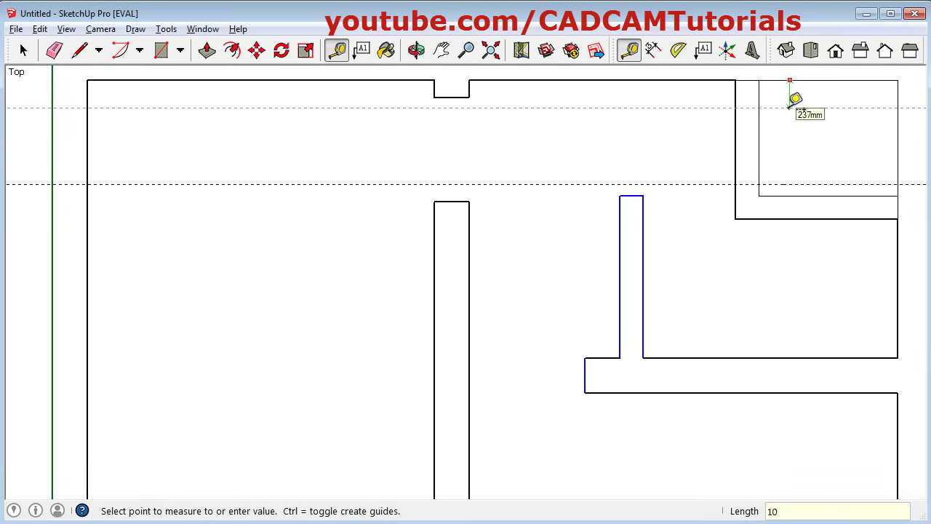
key(Return)
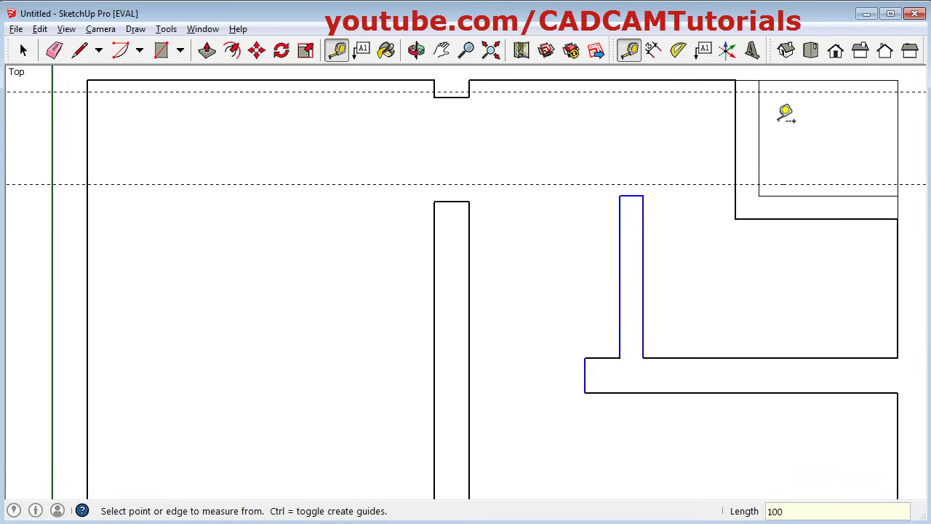
- Draw an 800 x 200 mm door-opening rectangle between the guides in the W.C.'s left wall
key(r)
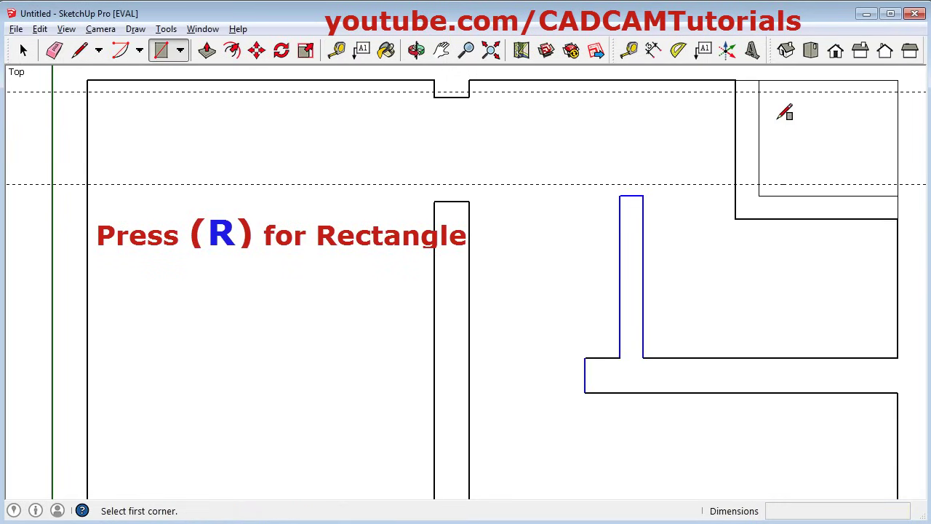
click(735, 92)
text(800,200)
key(Return)
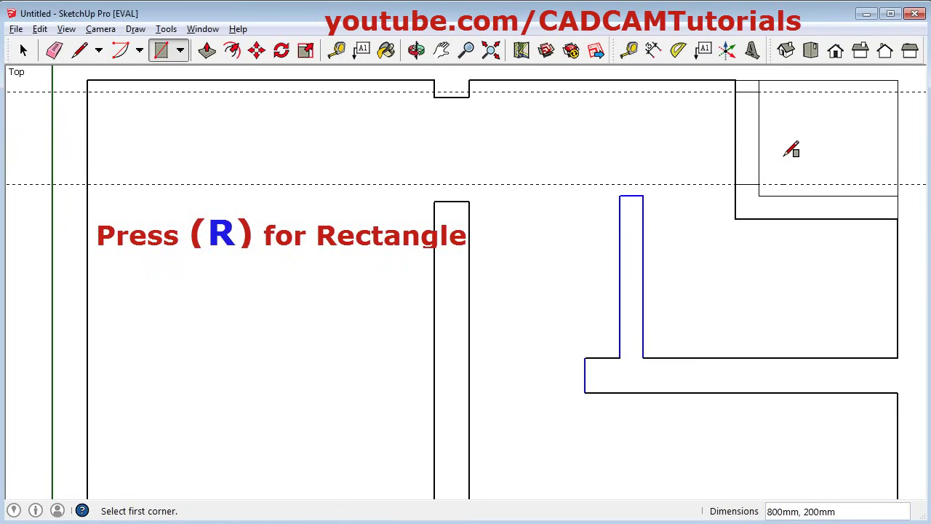
- Erase the wall edges across the W.C. door opening and the two horizontal guides
key(e)
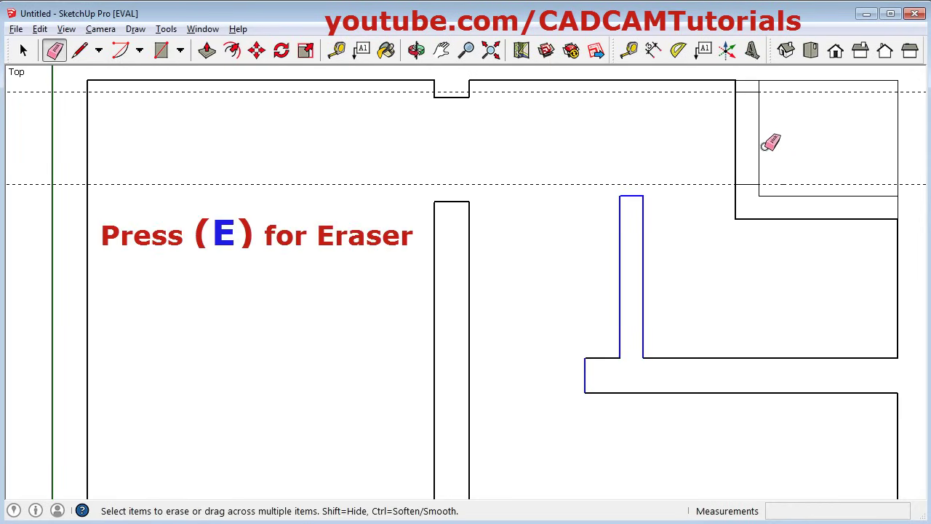
mouse_move(786, 134)
mouse_down()
mouse_move(697, 141)
mouse_move(687, 91)
mouse_up()
drag(669, 208, 623, 164)
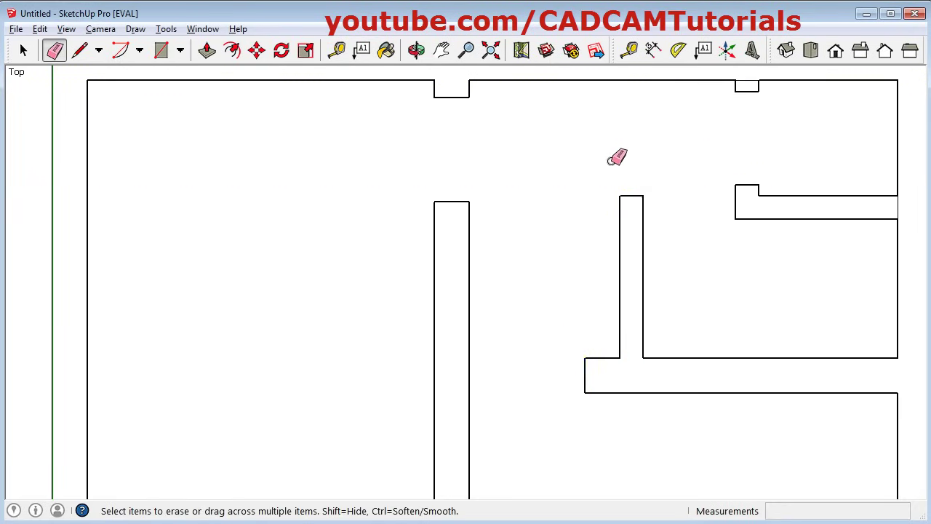
- Compare the drawing with the house plan and erase the leftover edges where the W.C. walls join the outer walls
click(491, 50)
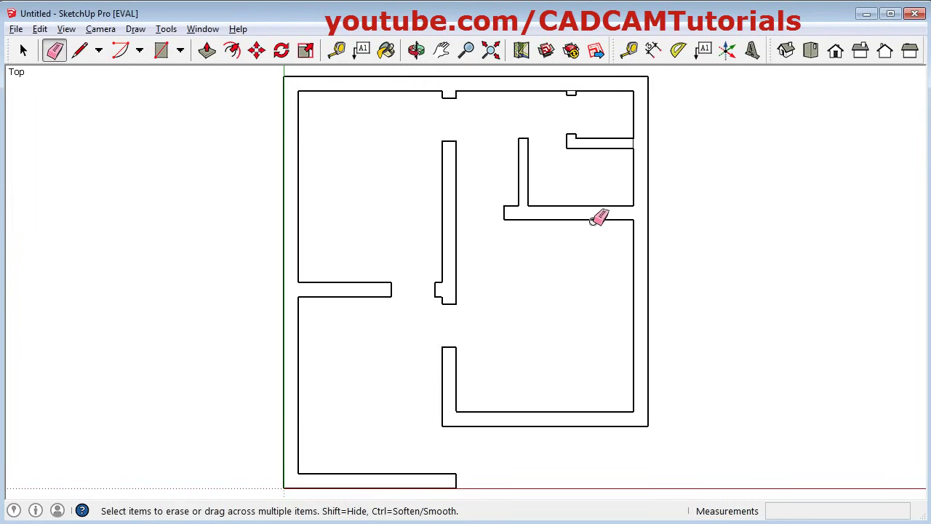
shift+middle_drag(517, 254, 761, 262)
key(alt+Tab)
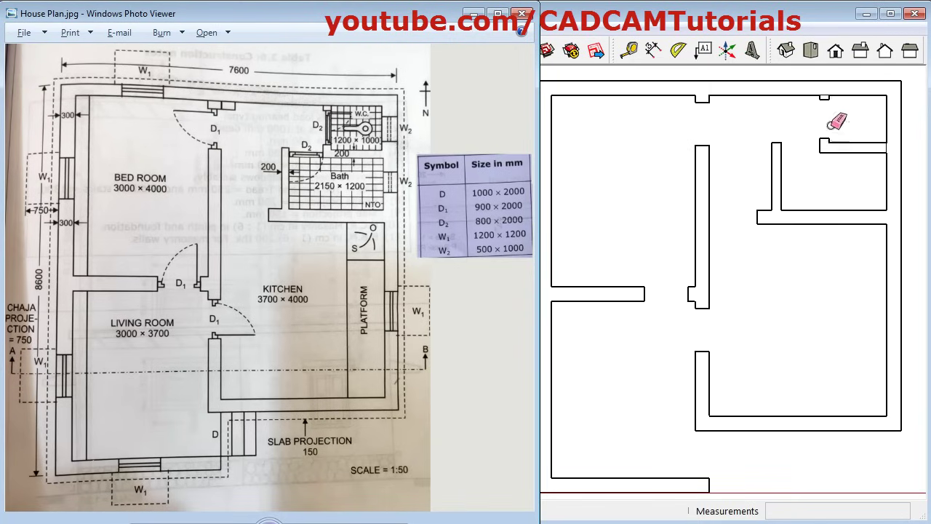
click(825, 95)
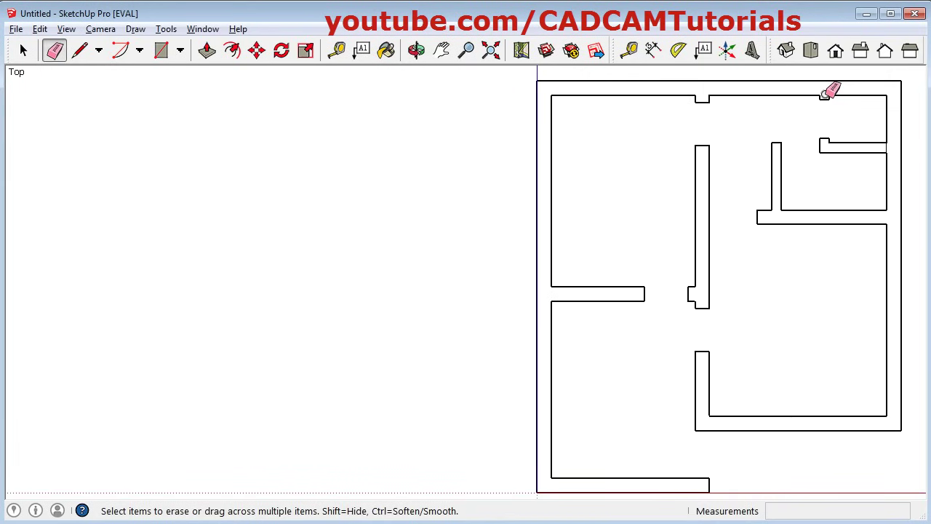
click(887, 147)
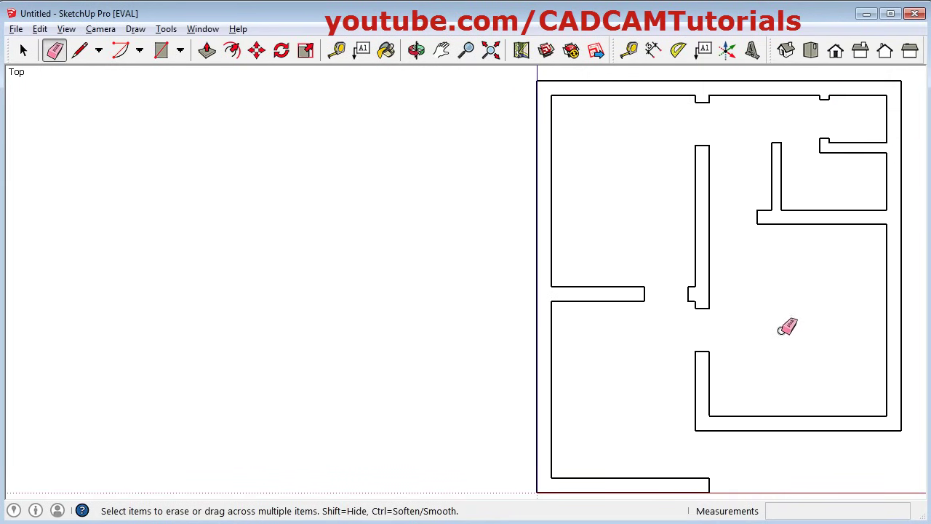
key(alt+Tab)
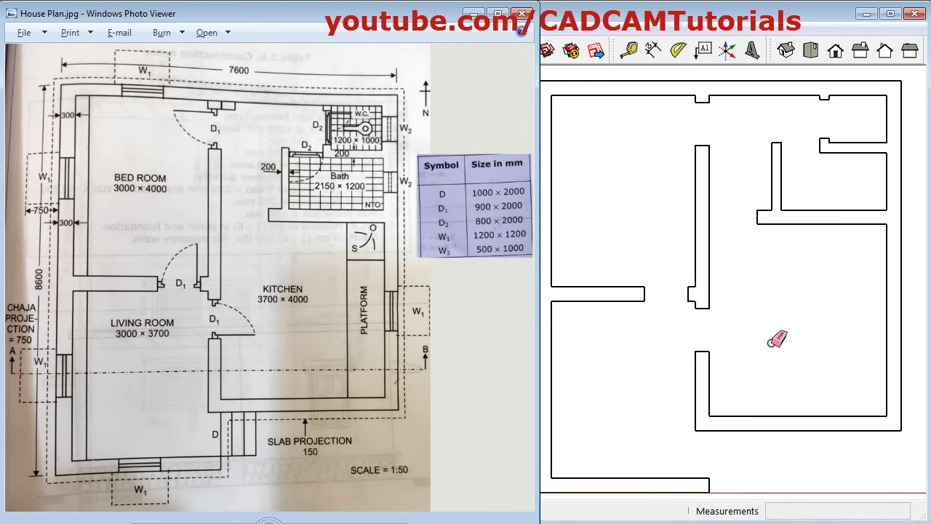